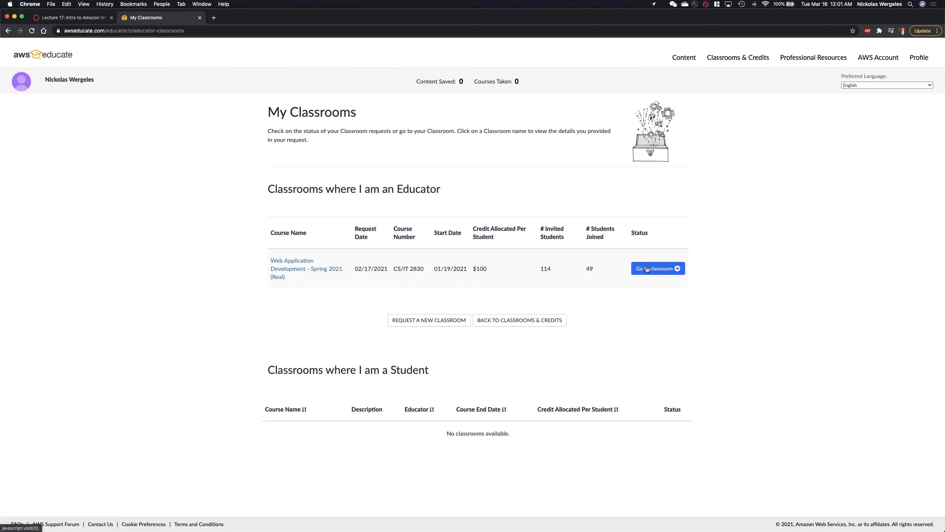
# Step: Open the AWS website at aws.amazon.com in a new browser tab
pyautogui.doubleClick(481, 270)
pyautogui.click(213, 18)
pyautogui.write('aws')
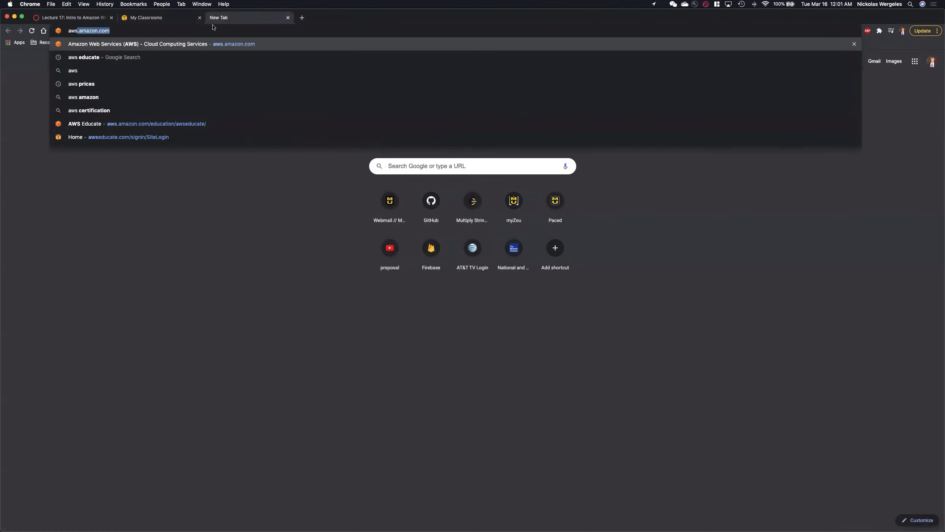
pyautogui.press('Return')
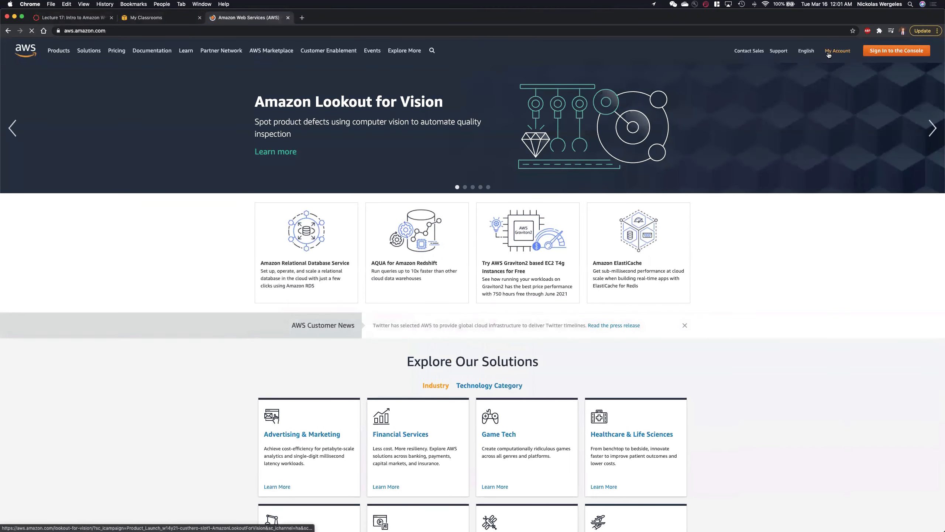
# Step: Sign in to the AWS Management Console with the saved root user credentials and open the EC2 service
pyautogui.moveTo(839, 51)
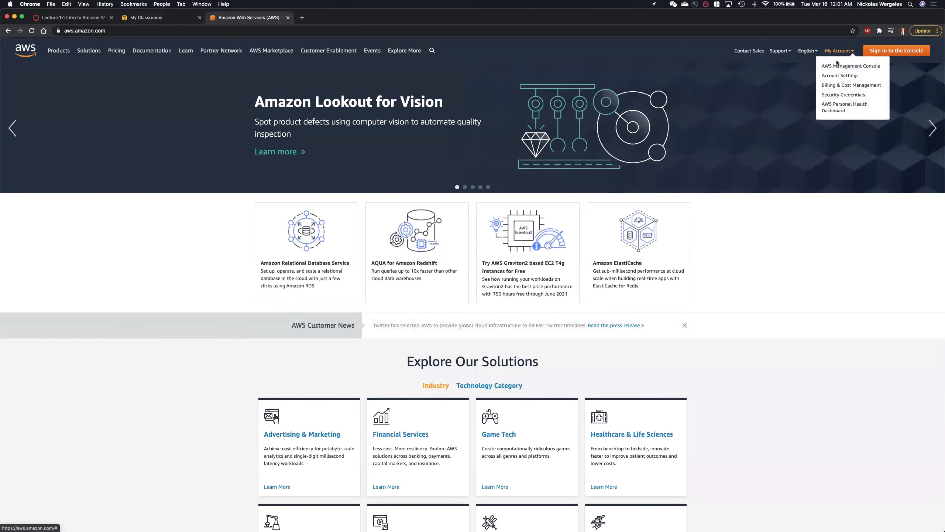
pyautogui.click(838, 66)
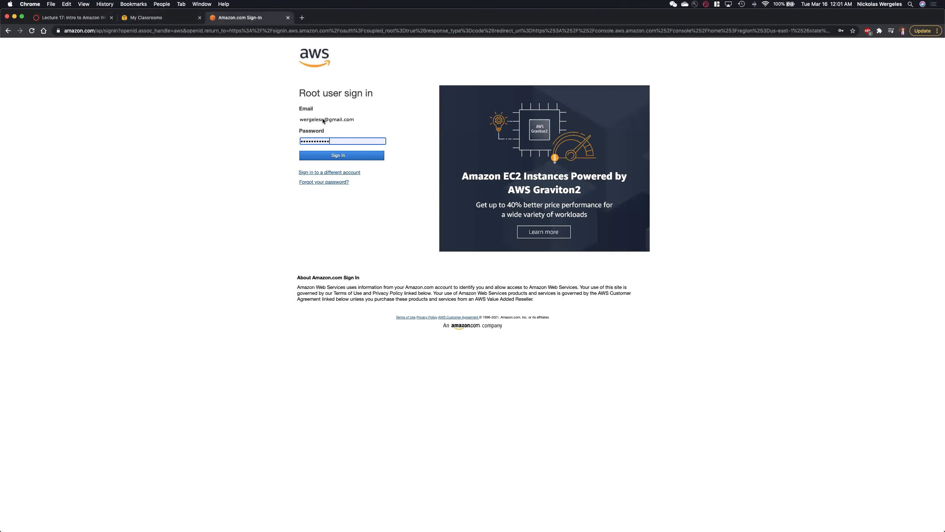
pyautogui.click(333, 156)
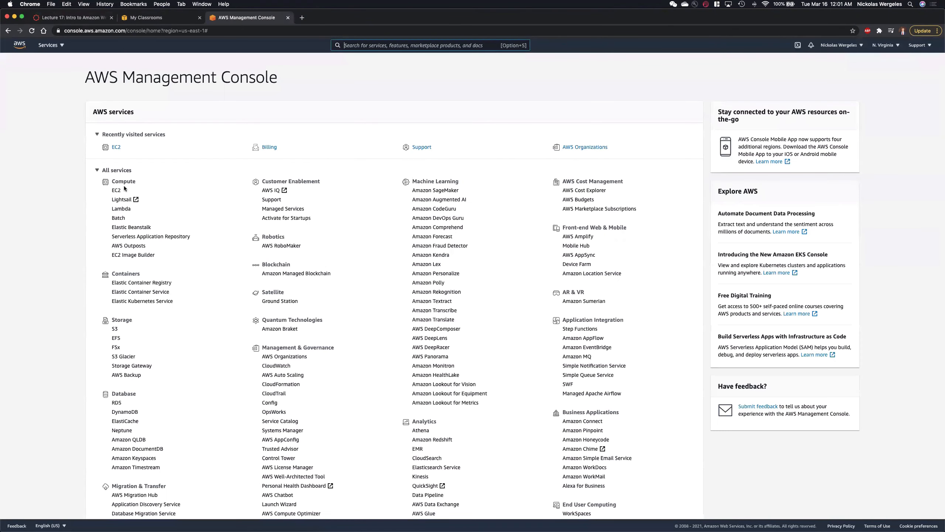
pyautogui.click(117, 190)
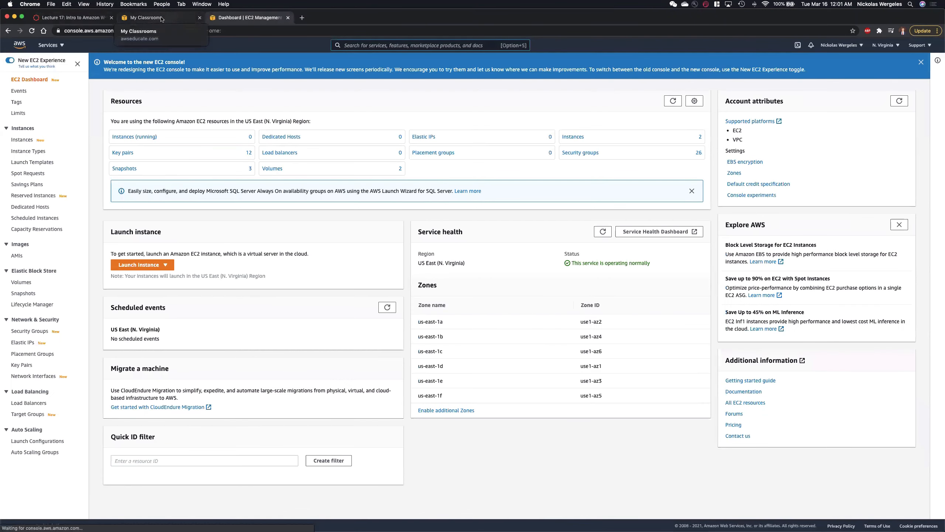
# Step: Go to the Web Application Development - Spring 2021 (Real) classroom and open its AWS Educate account page in Vocareum
pyautogui.click(161, 18)
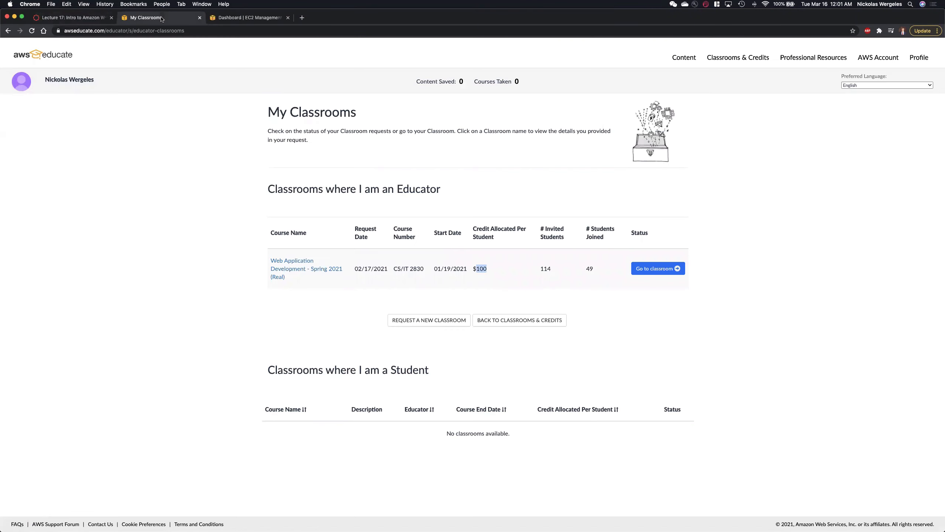
pyautogui.click(643, 268)
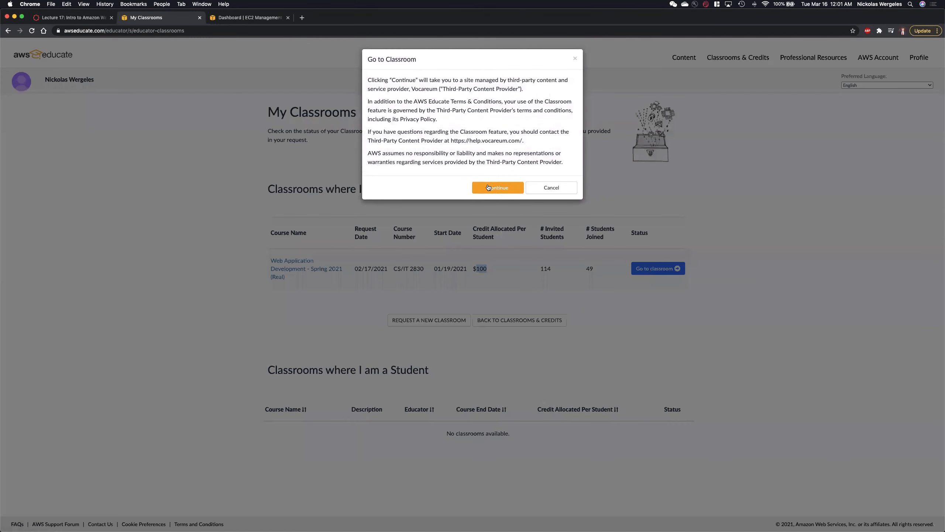
pyautogui.click(488, 187)
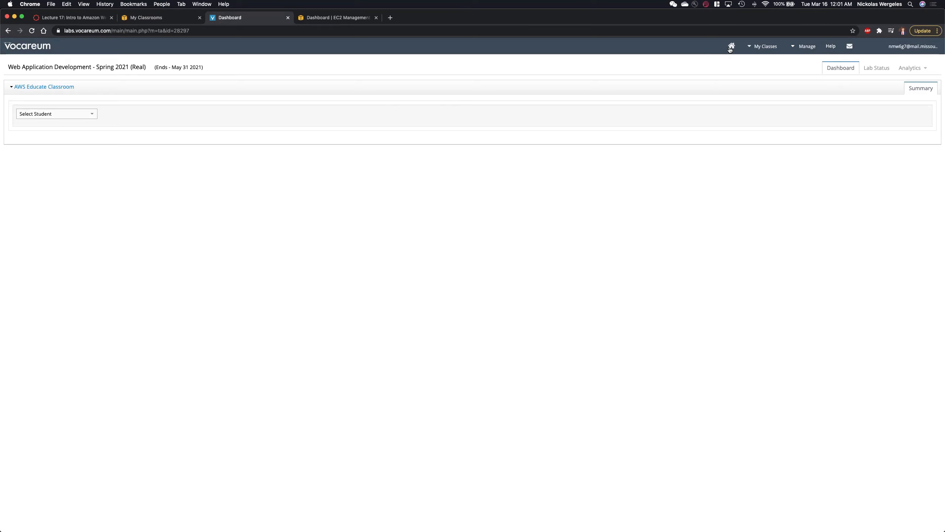
pyautogui.click(758, 45)
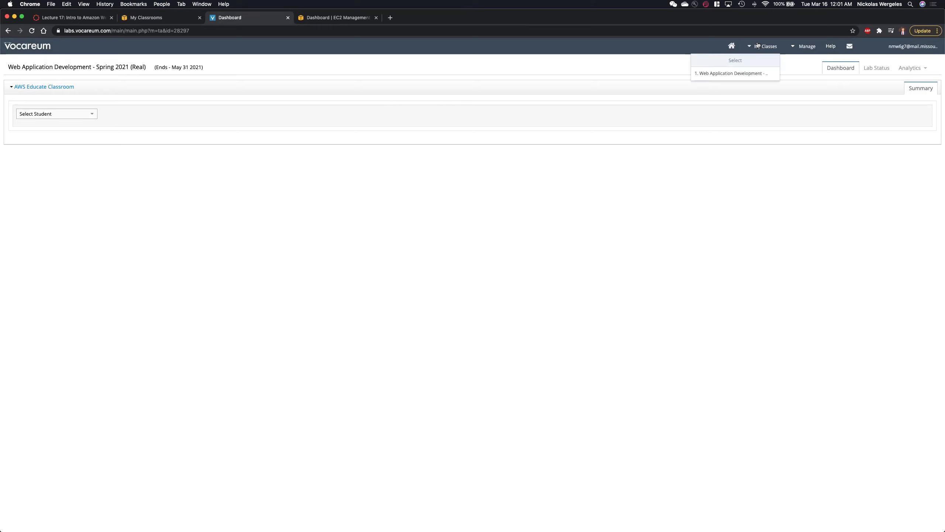
pyautogui.click(738, 73)
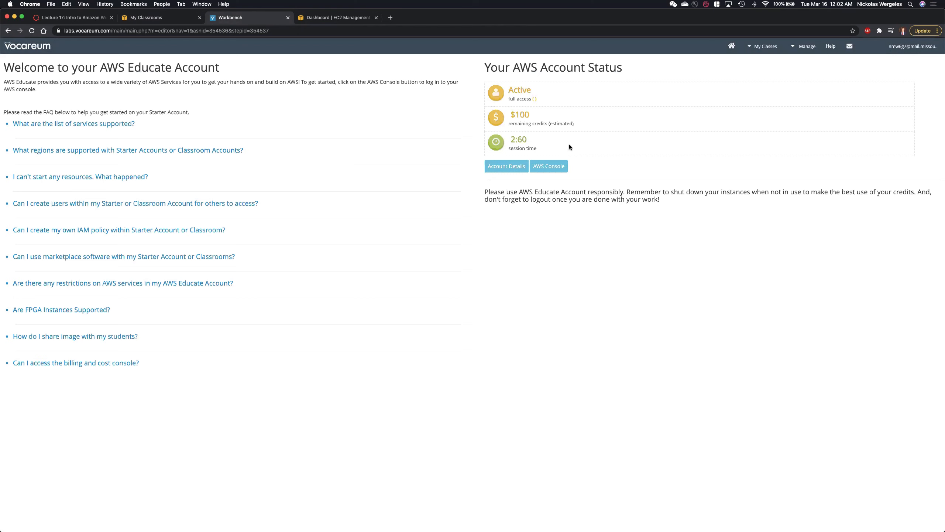
# Step: Try to open the classroom account's AWS Console, and log out of the other AWS account
pyautogui.click(545, 167)
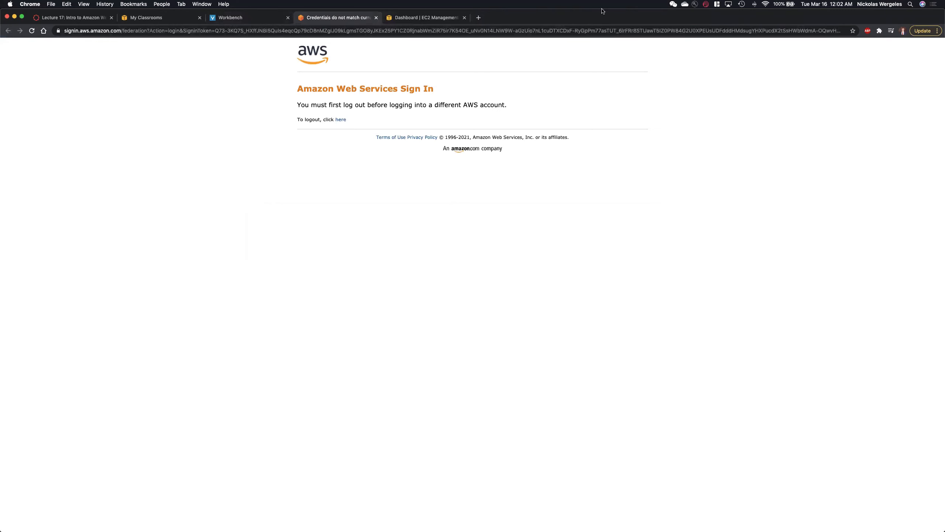
pyautogui.click(426, 19)
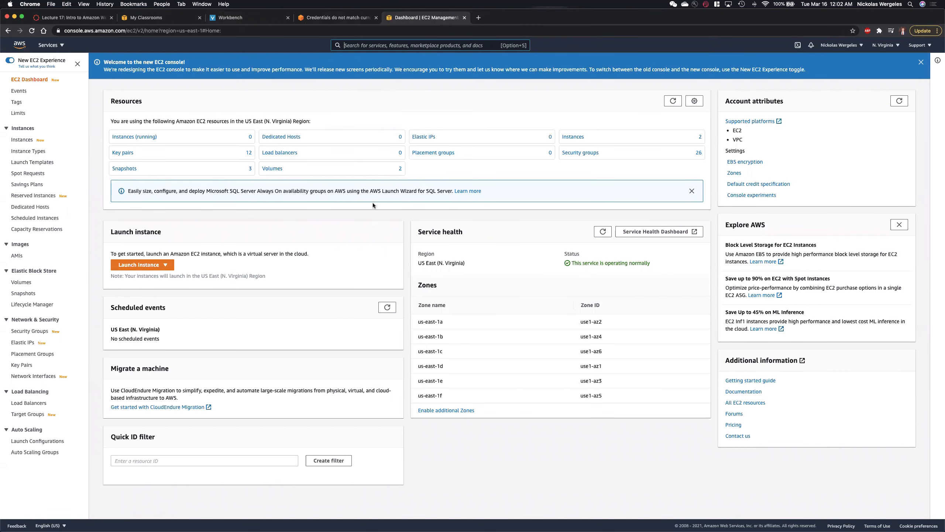
pyautogui.click(336, 18)
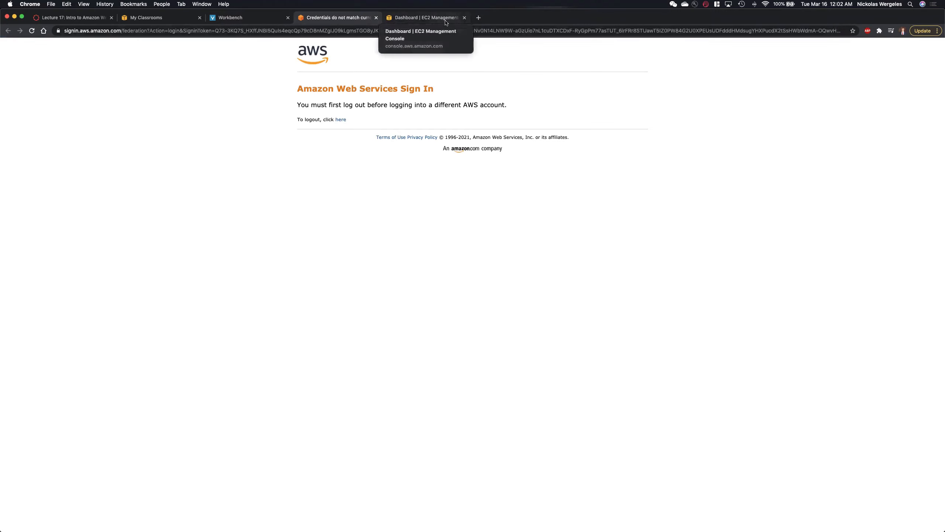
pyautogui.click(340, 119)
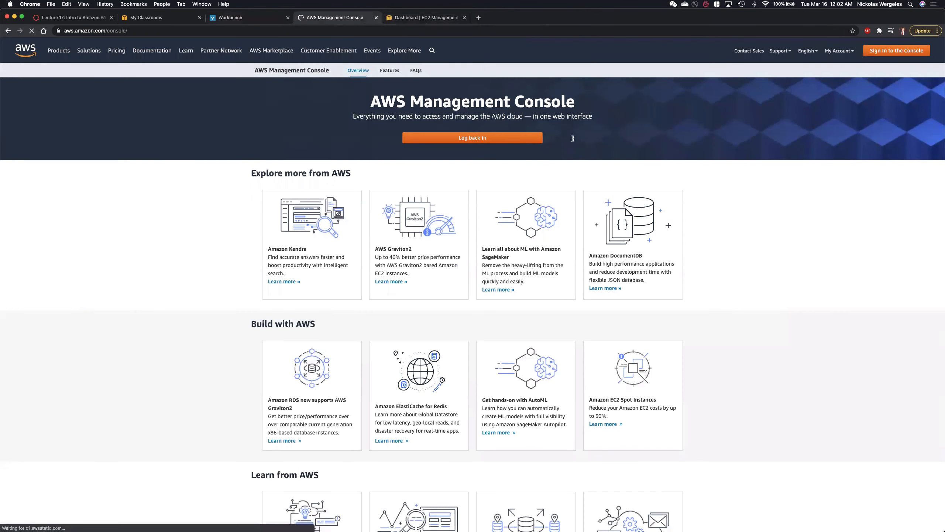
# Step: Close the leftover EC2 and signed-out AWS tabs, and open the AWS Console from the classroom account page
pyautogui.click(464, 17)
pyautogui.click(376, 17)
pyautogui.click(547, 166)
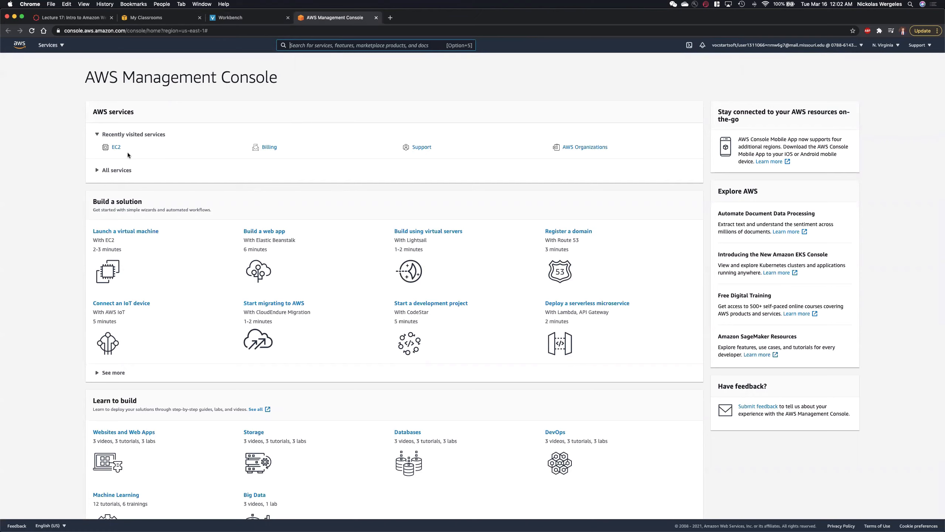
# Step: Open the EC2 dashboard in the classroom account's console
pyautogui.click(117, 148)
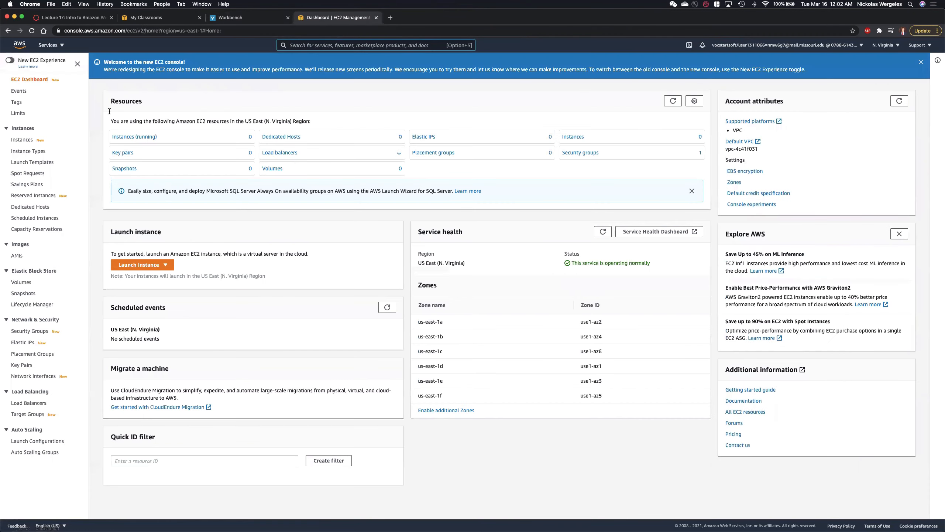
pyautogui.click(50, 45)
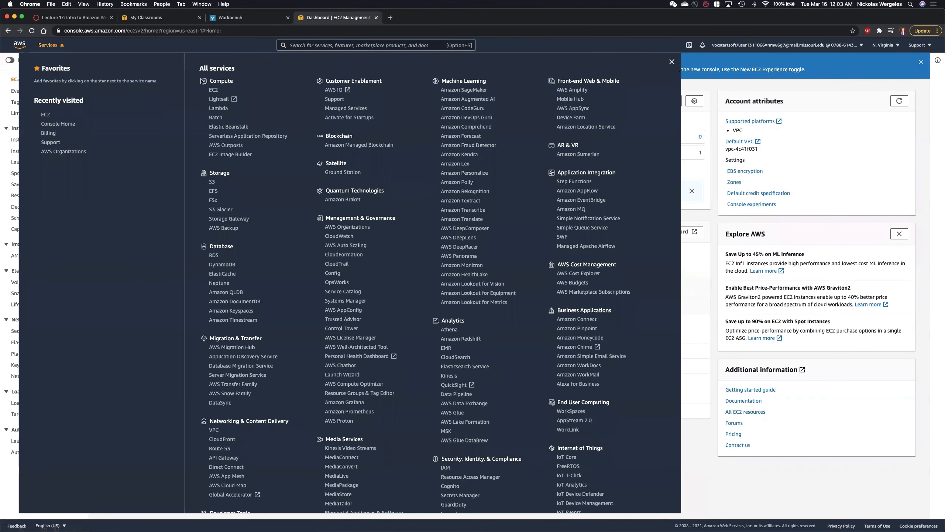
pyautogui.click(214, 90)
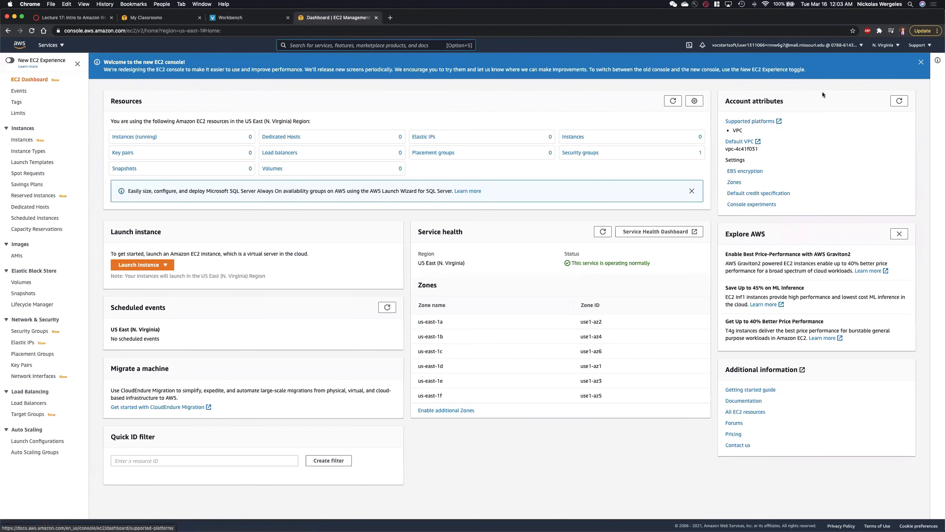
# Step: Check the list of available AWS regions and the list of EC2 instances for the current region
pyautogui.click(887, 45)
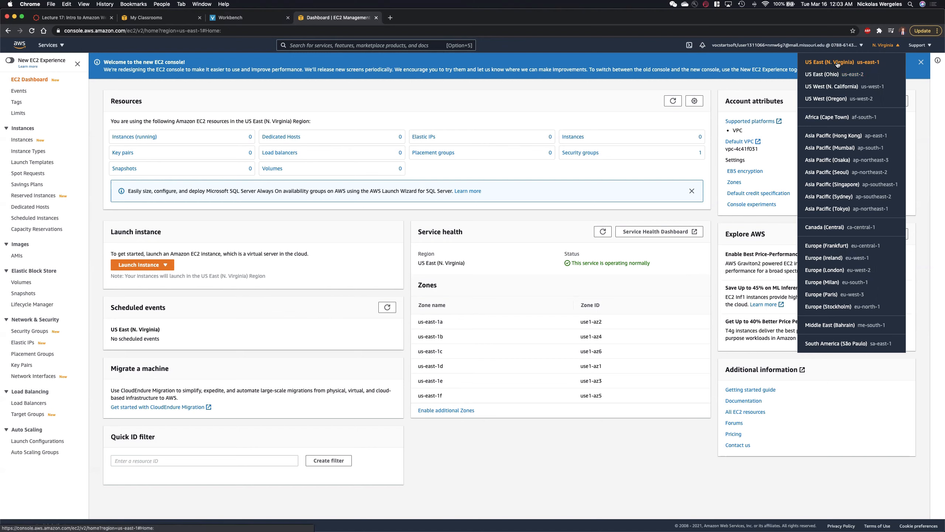
pyautogui.click(757, 87)
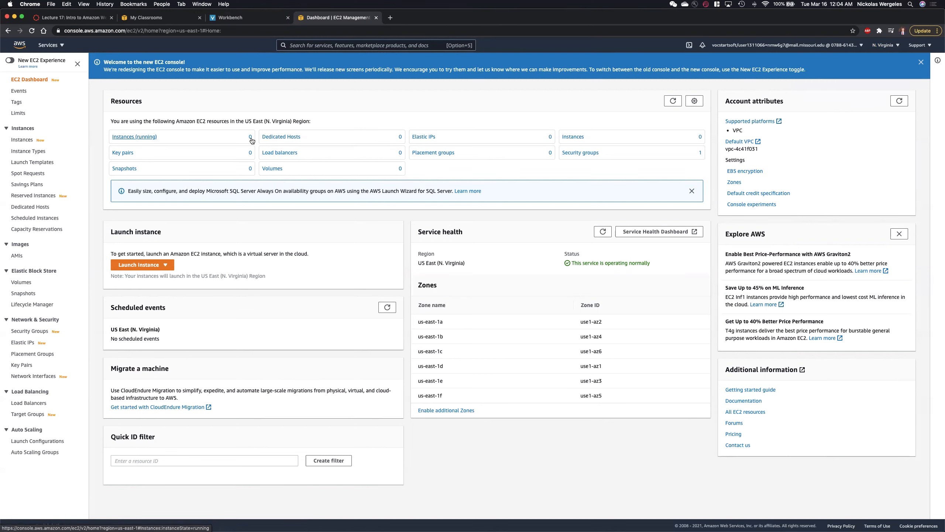
pyautogui.click(883, 45)
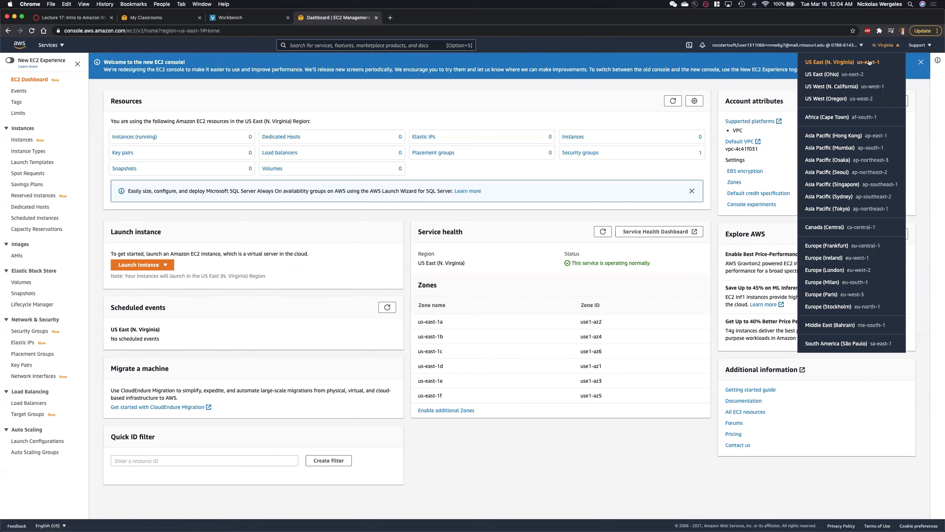
pyautogui.click(574, 136)
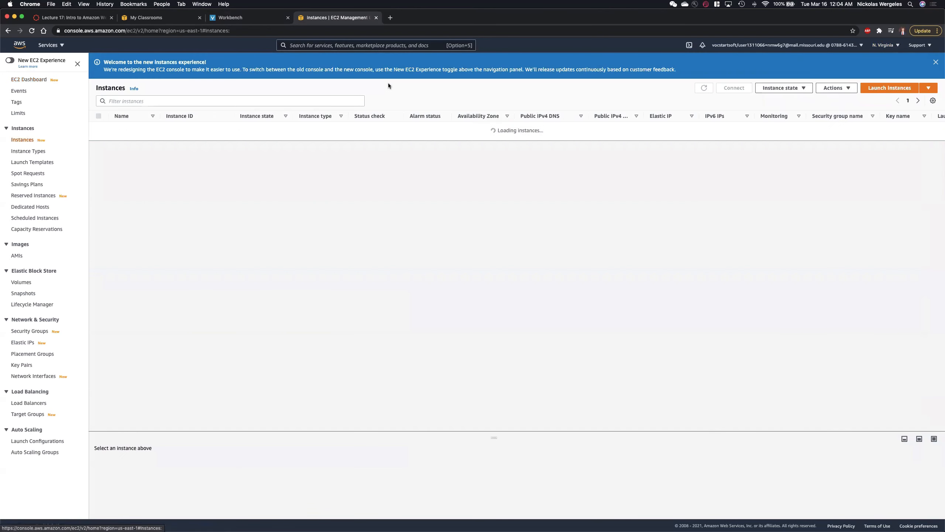
# Step: Return to the EC2 dashboard and start the wizard for launching a new instance
pyautogui.click(29, 79)
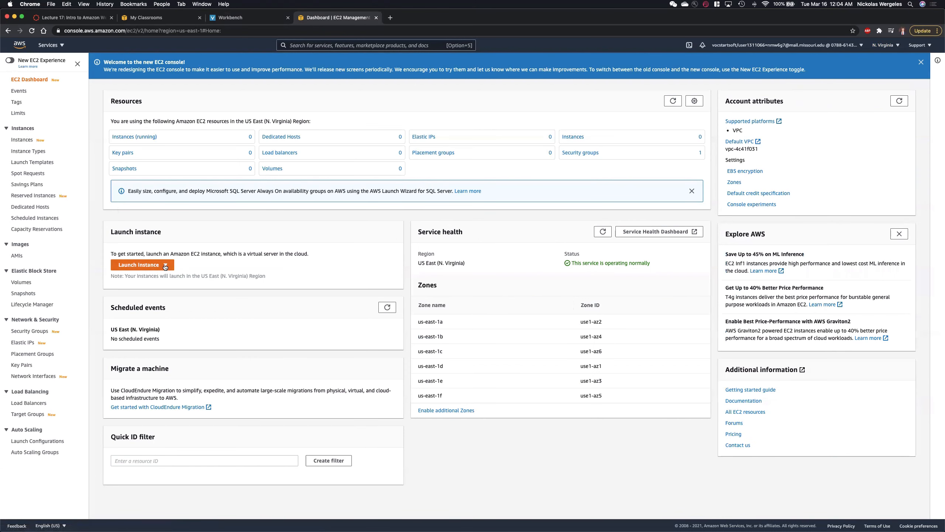
pyautogui.click(9, 61)
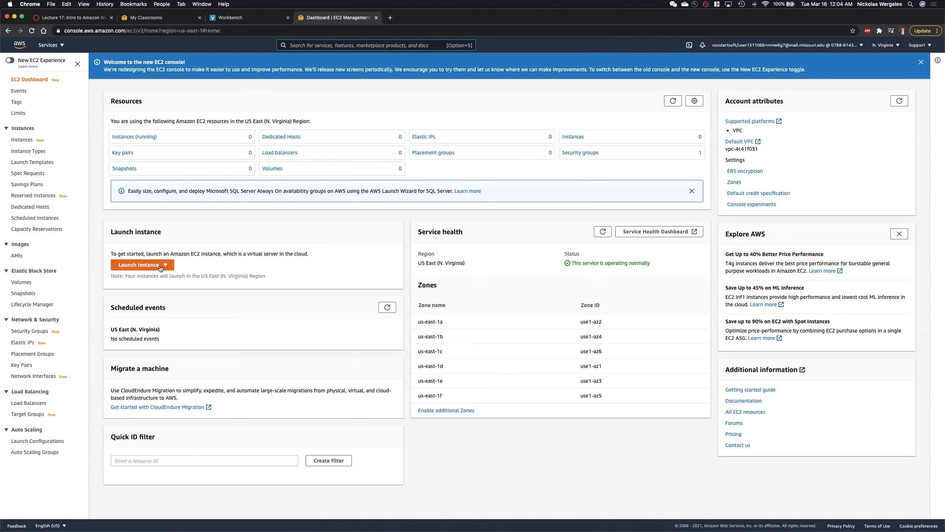
pyautogui.click(138, 264)
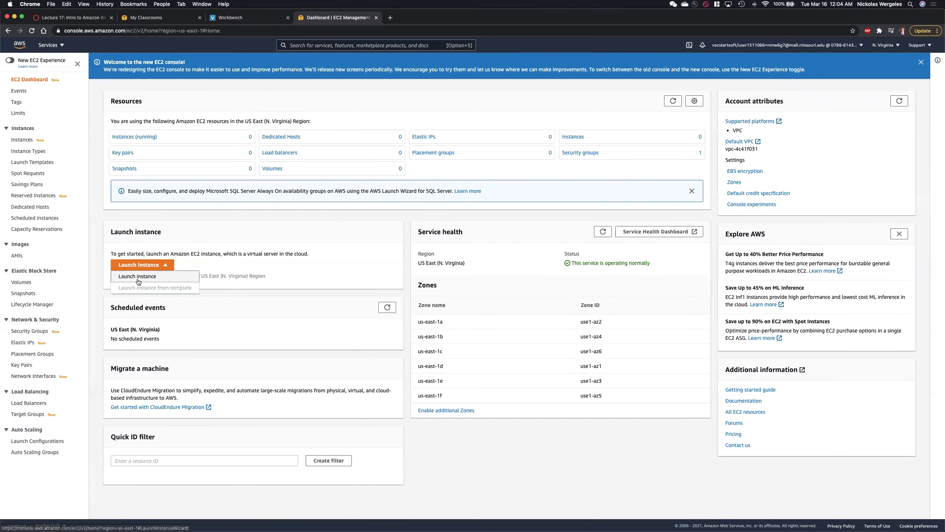
pyautogui.click(138, 278)
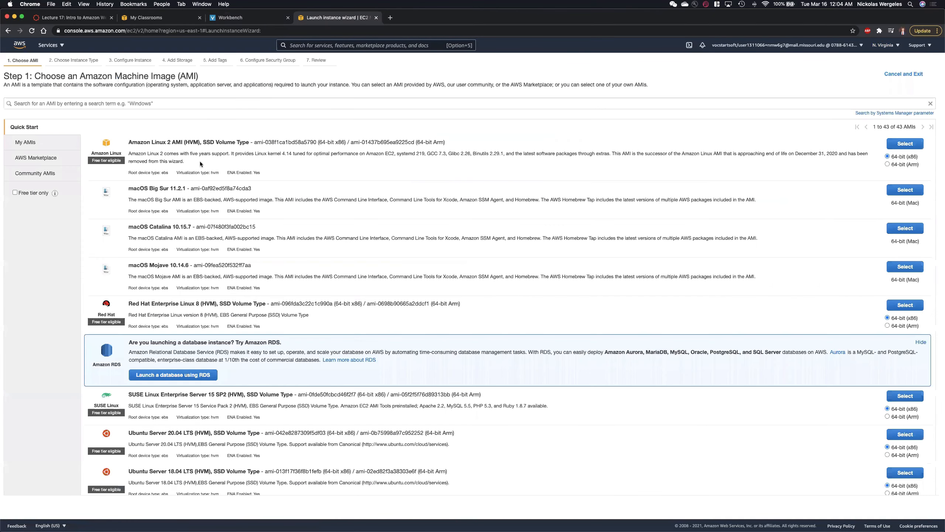
# Step: Examine the Amazon Linux 2 entry in the list of Amazon Machine Images
pyautogui.moveTo(129, 144); pyautogui.dragTo(172, 143)
pyautogui.click(171, 143)
pyautogui.moveTo(129, 143); pyautogui.dragTo(169, 141)
pyautogui.doubleClick(156, 140)
pyautogui.click(171, 141)
pyautogui.moveTo(129, 141); pyautogui.dragTo(173, 142)
# Step: Look through the whole machine image list for the offered Ubuntu Server versions
pyautogui.scroll(-5, 147, 346)
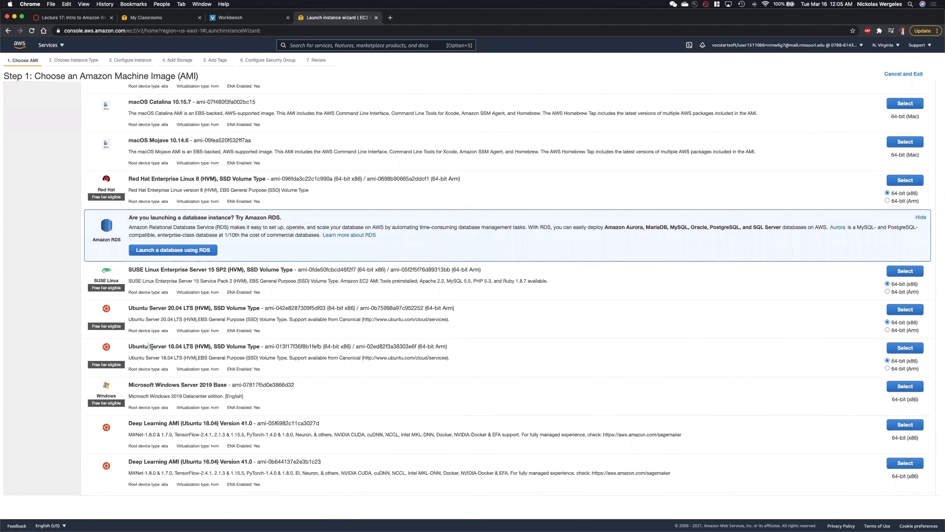
pyautogui.moveTo(167, 347); pyautogui.dragTo(175, 347)
pyautogui.click(170, 311)
pyautogui.scroll(-10, 181, 335)
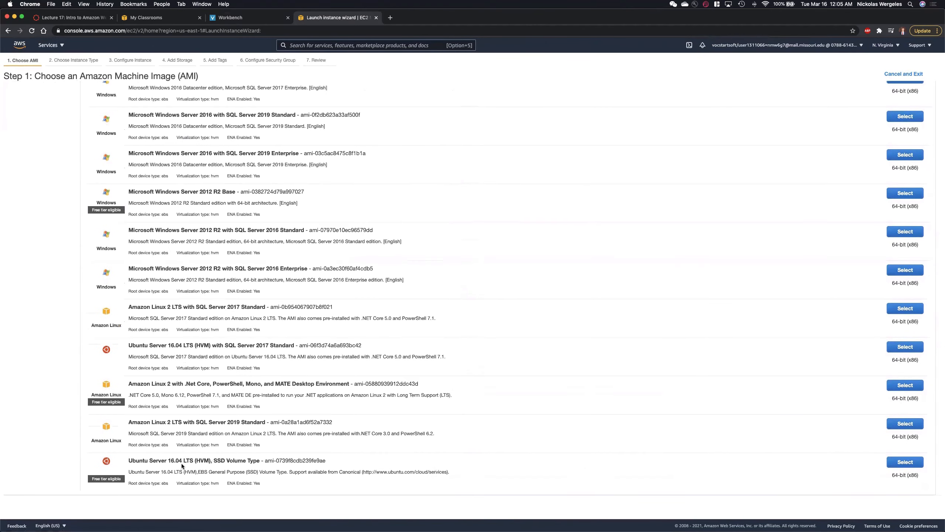
pyautogui.moveTo(168, 459); pyautogui.dragTo(177, 458)
pyautogui.scroll(10, 178, 458)
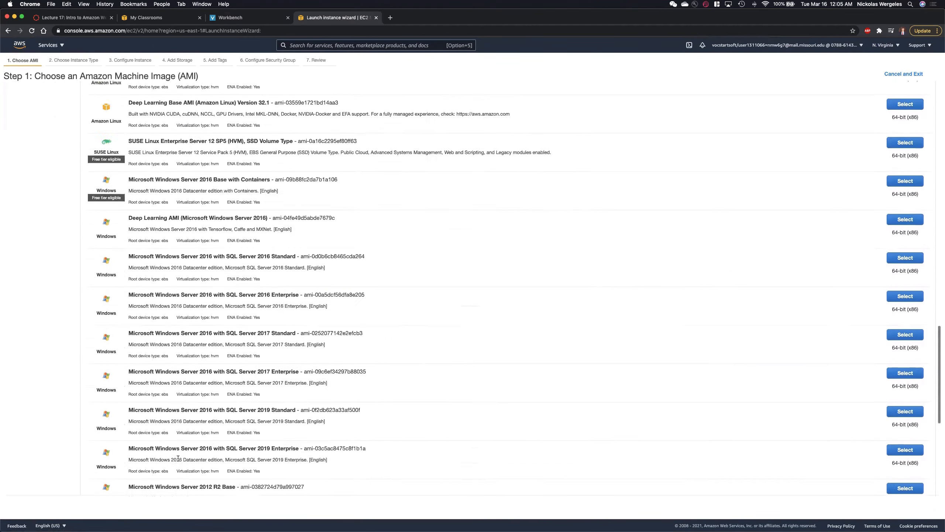
pyautogui.scroll(10, 178, 459)
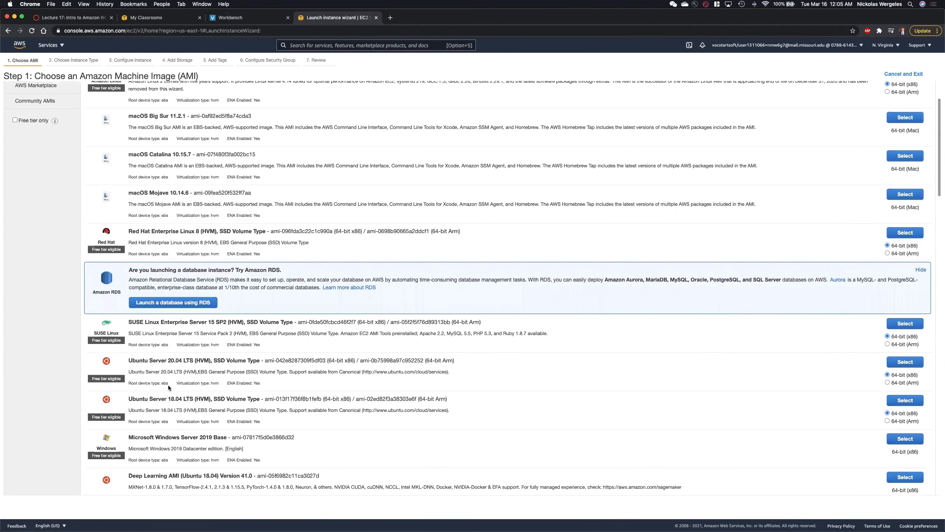
pyautogui.moveTo(129, 398); pyautogui.dragTo(183, 397)
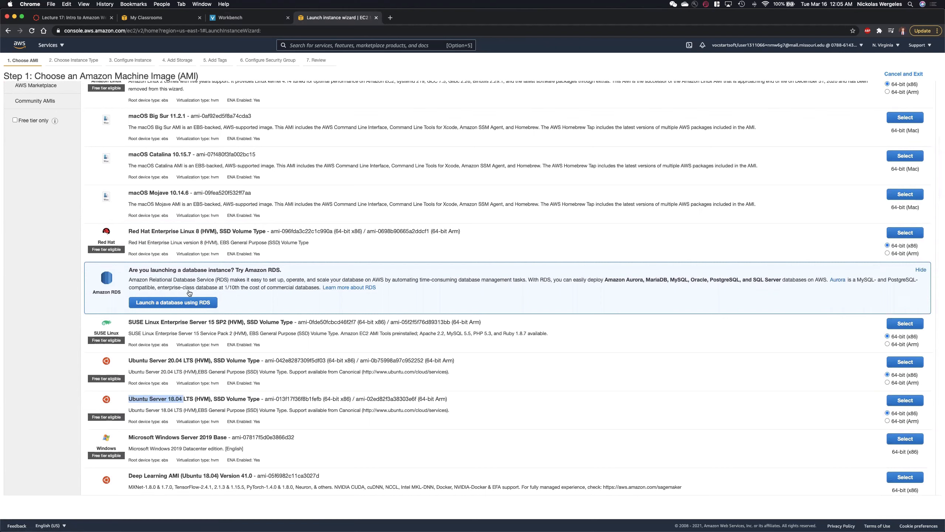
# Step: Compare the Red Hat Enterprise Linux image with the Amazon Linux 2 image in the list
pyautogui.moveTo(129, 231); pyautogui.dragTo(192, 230)
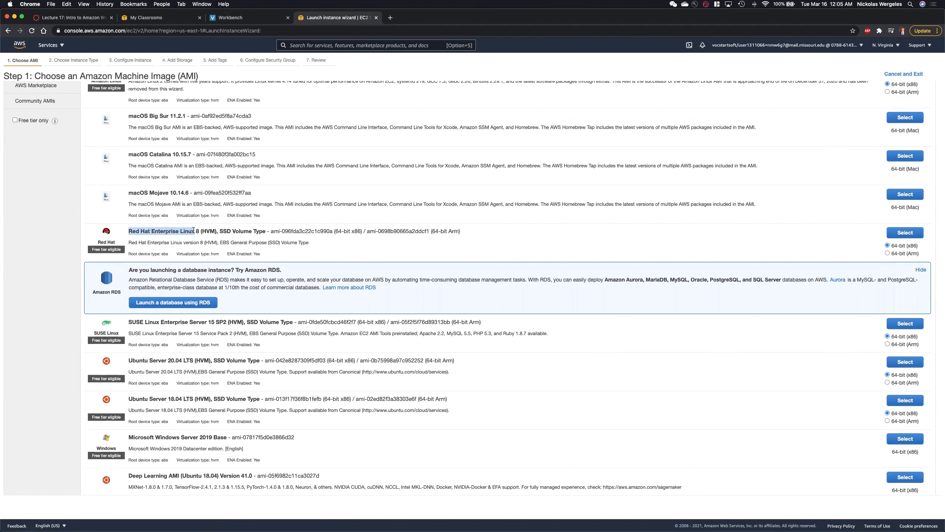
pyautogui.moveTo(128, 230); pyautogui.dragTo(195, 230)
pyautogui.scroll(3, 196, 230)
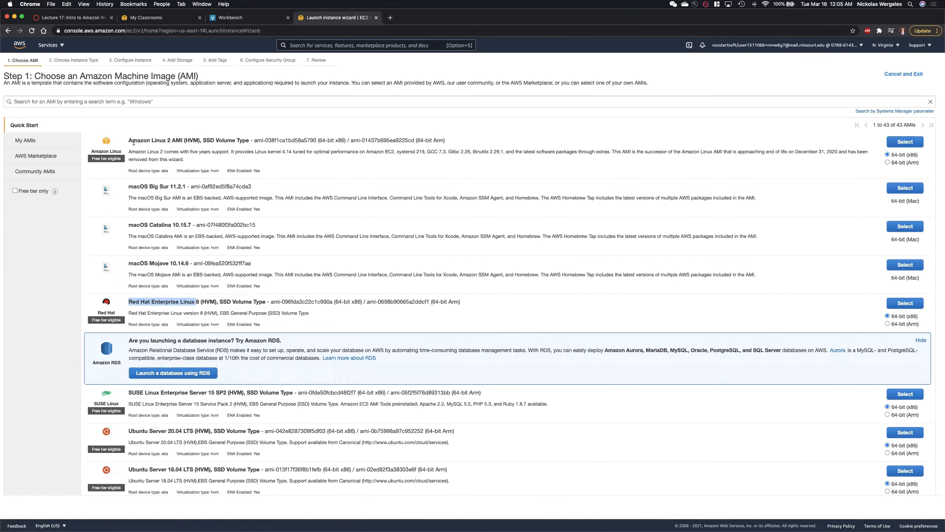
pyautogui.moveTo(130, 140); pyautogui.dragTo(169, 139)
pyautogui.scroll(-2, 169, 139)
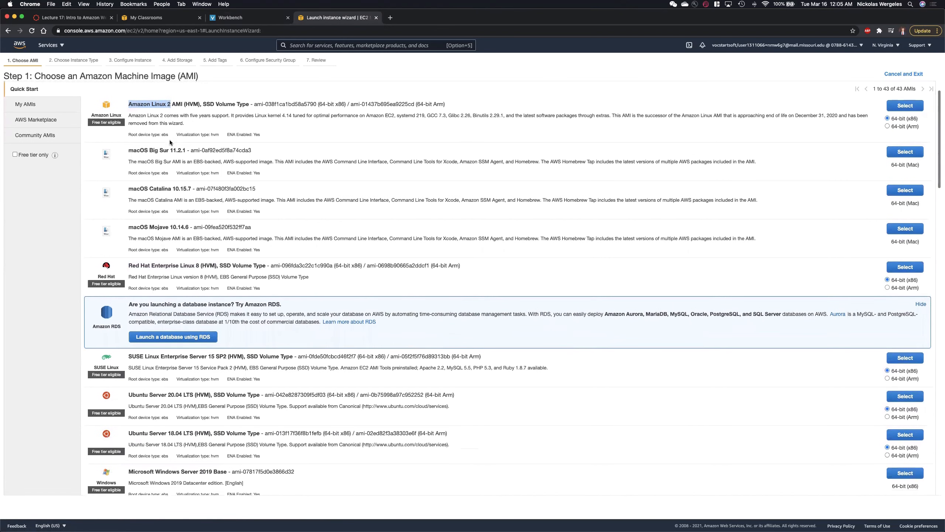
# Step: Choose the Ubuntu Server 18.04 LTS (HVM) image with 64-bit (x86) architecture for the instance
pyautogui.moveTo(130, 433); pyautogui.dragTo(177, 432)
pyautogui.doubleClick(135, 433)
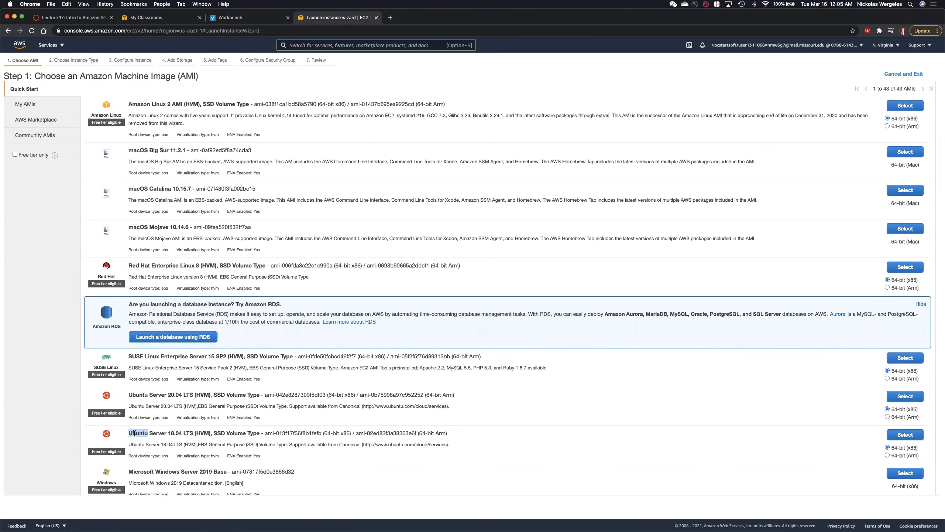
pyautogui.scroll(-1, 195, 433)
pyautogui.moveTo(130, 407); pyautogui.dragTo(182, 379)
pyautogui.scroll(-1, 175, 407)
pyautogui.click(169, 379)
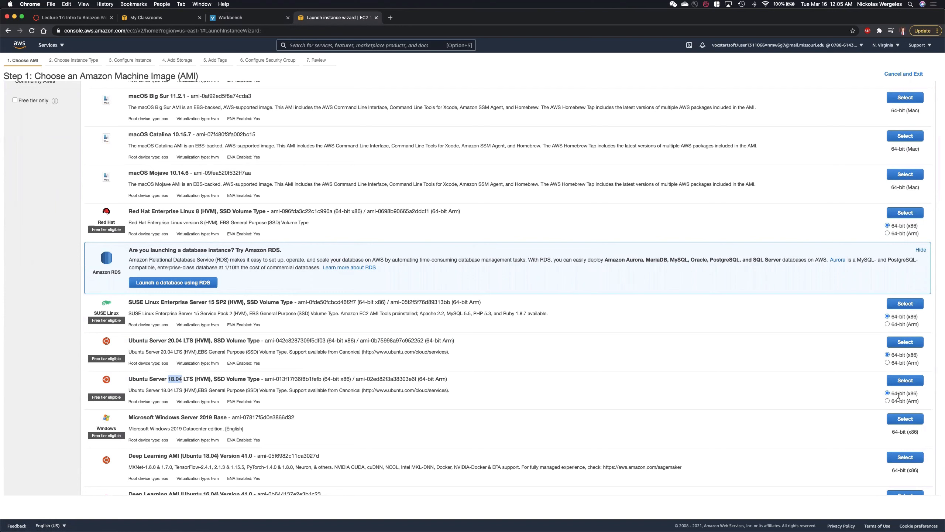
pyautogui.moveTo(908, 394); pyautogui.dragTo(917, 393)
pyautogui.click(910, 381)
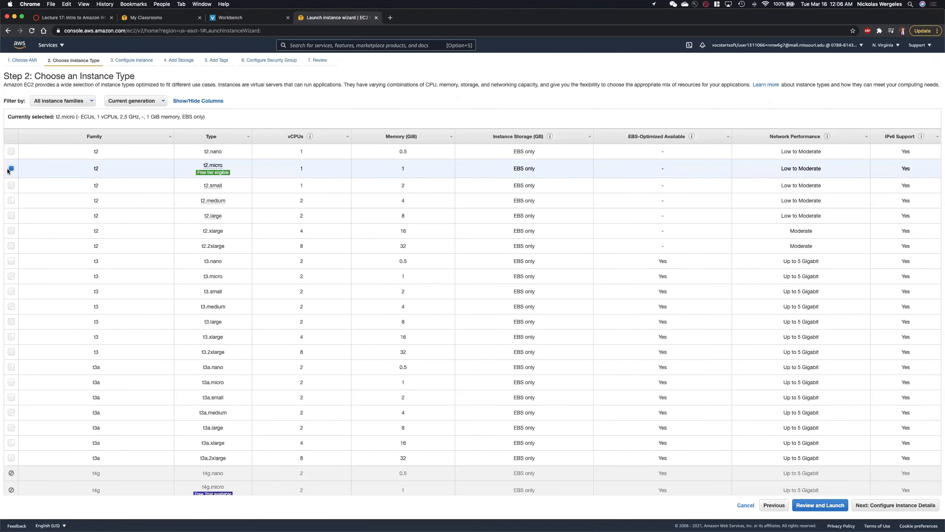
# Step: Read the free tier terms for the t2.micro instance type, including the monthly hours and the eligibility period
pyautogui.moveTo(200, 172)
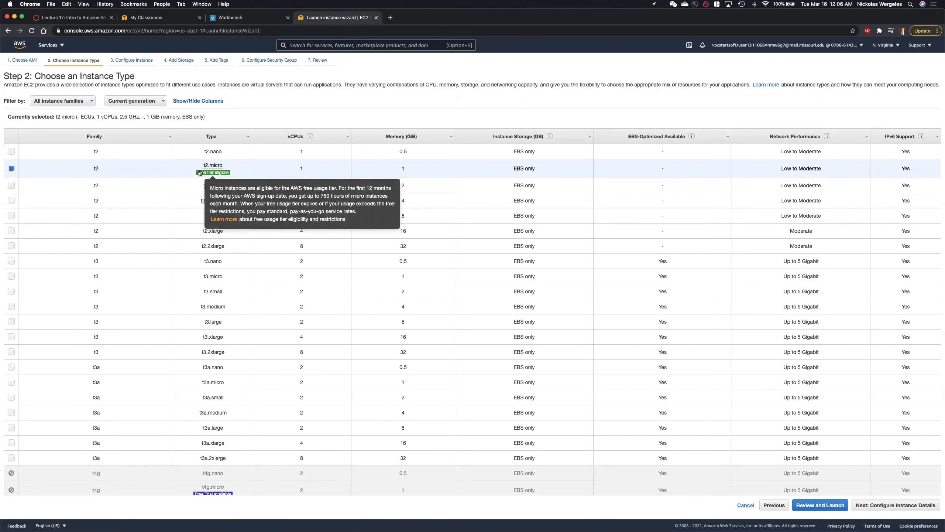
pyautogui.moveTo(210, 188); pyautogui.dragTo(239, 204)
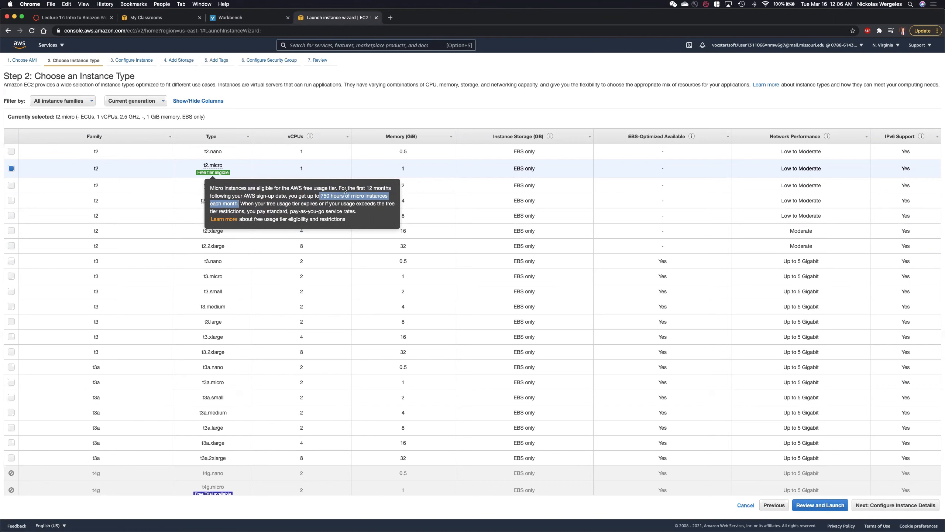
pyautogui.moveTo(346, 187); pyautogui.dragTo(258, 195)
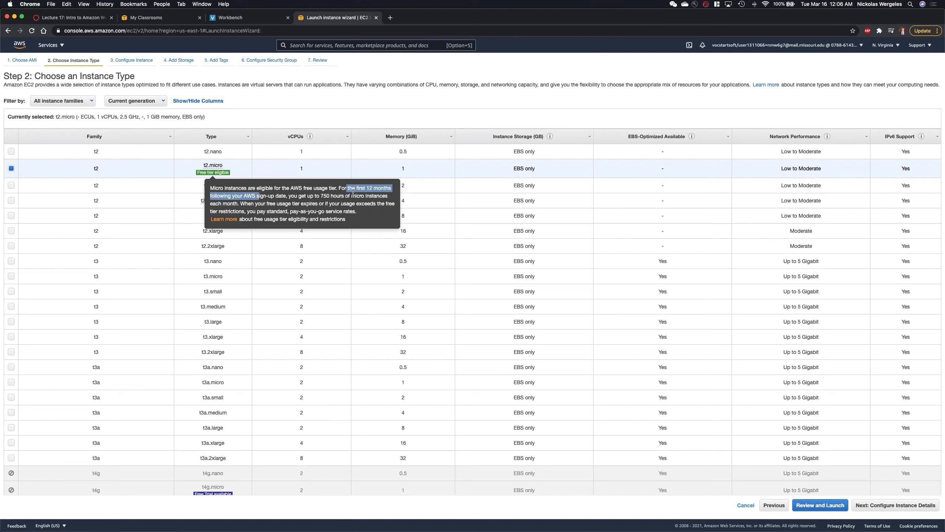
pyautogui.moveTo(356, 188); pyautogui.dragTo(328, 196)
pyautogui.click(320, 196)
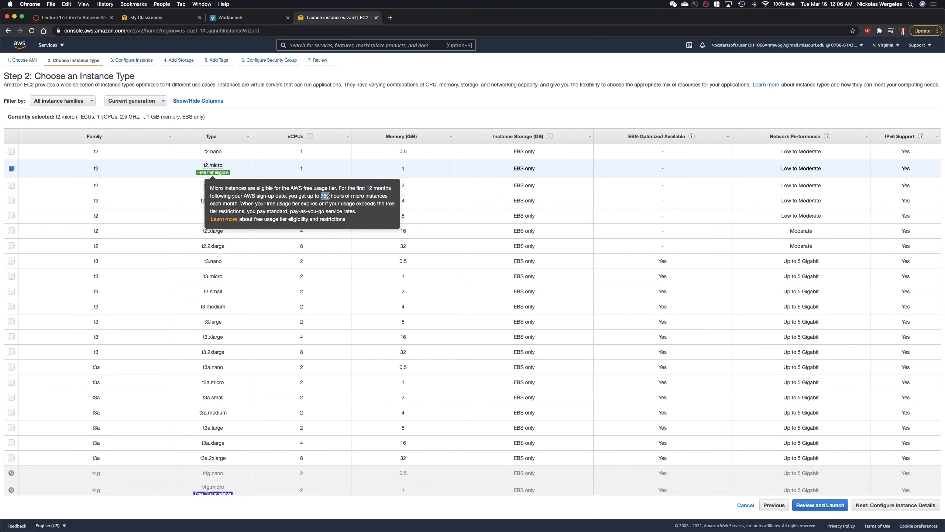
# Step: Calculate 30*24 with a Google search in a new browser tab
pyautogui.click(390, 18)
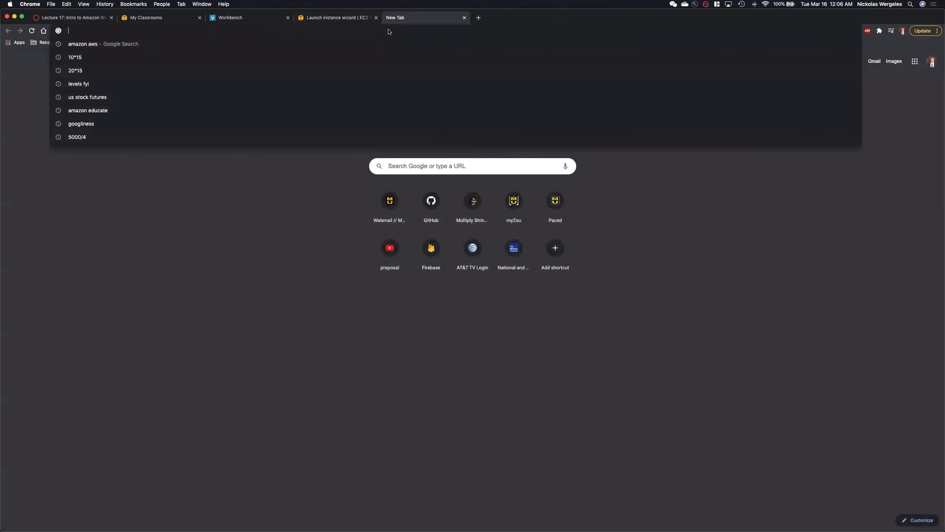
pyautogui.write('30')
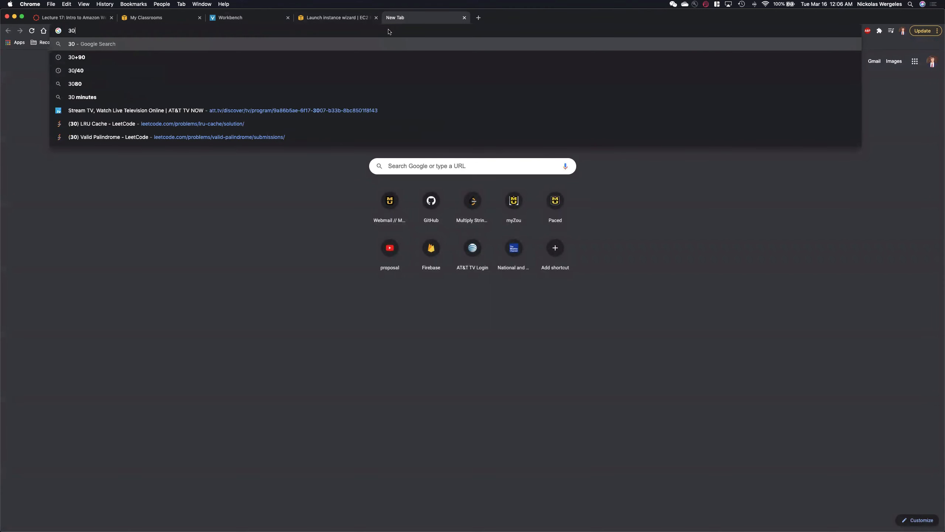
pyautogui.write('*24')
pyautogui.press('Return')
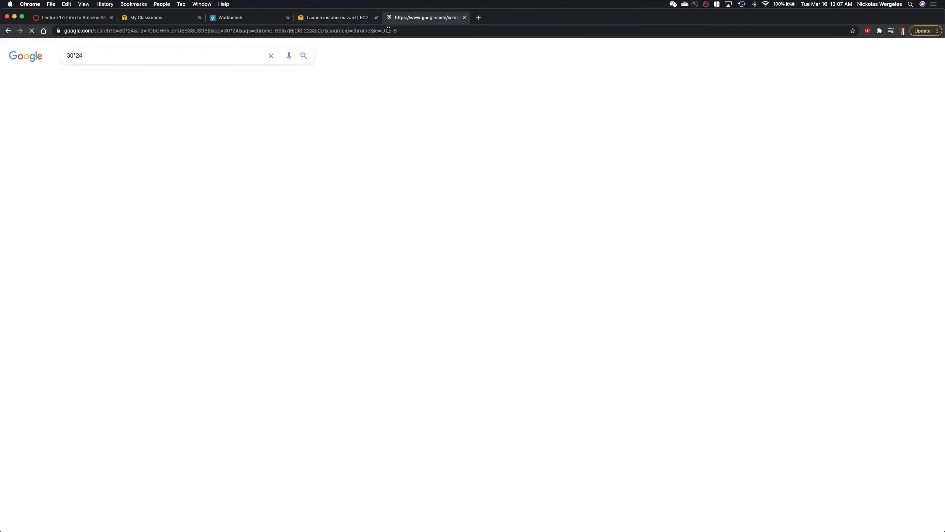
pyautogui.doubleClick(290, 124)
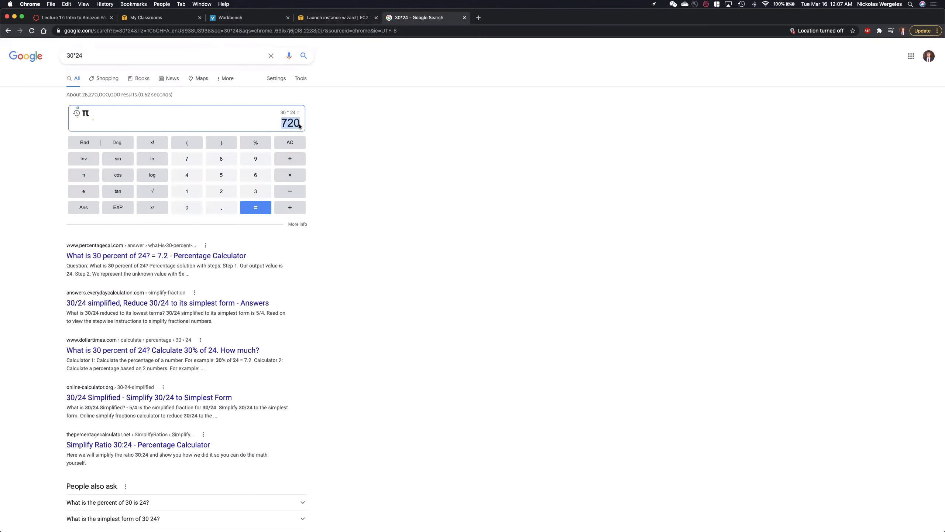
# Step: Change the Google calculation to 31*24 and check its result
pyautogui.click(73, 56)
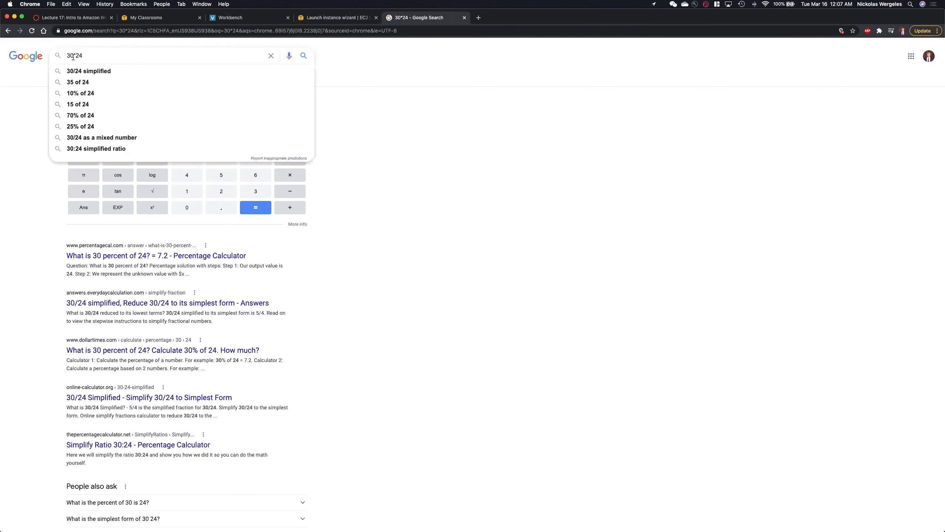
pyautogui.press('BackSpace')
pyautogui.write('1')
pyautogui.press('Return')
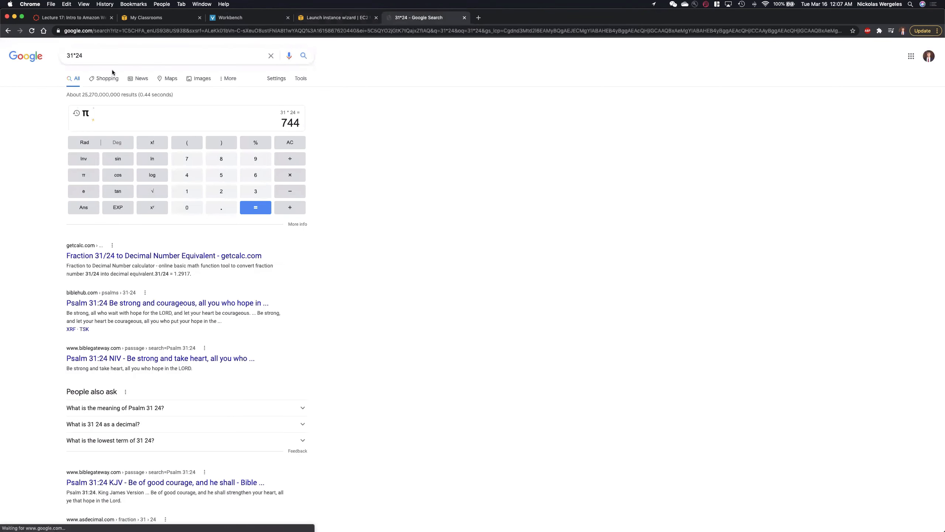
pyautogui.moveTo(282, 124); pyautogui.dragTo(300, 127)
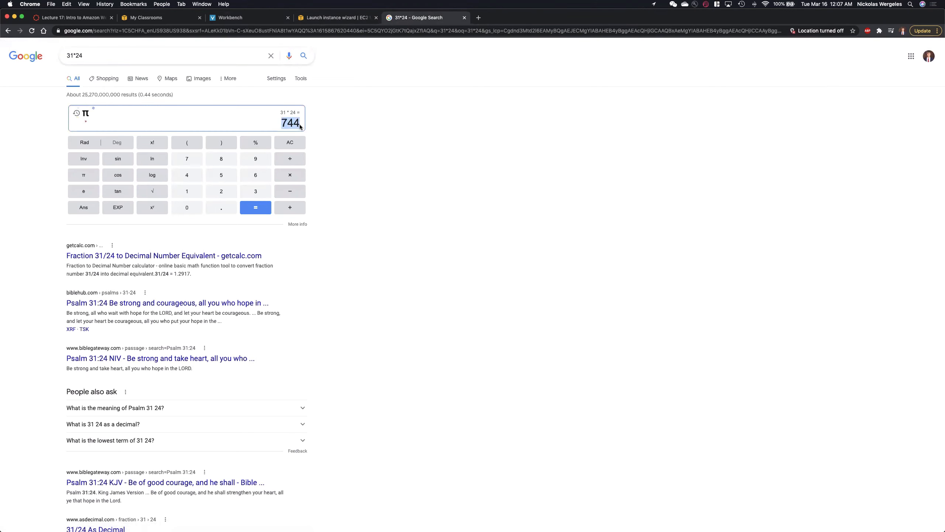
# Step: Return to the launch wizard, keep the t2.micro instance type and continue to the instance details
pyautogui.click(343, 20)
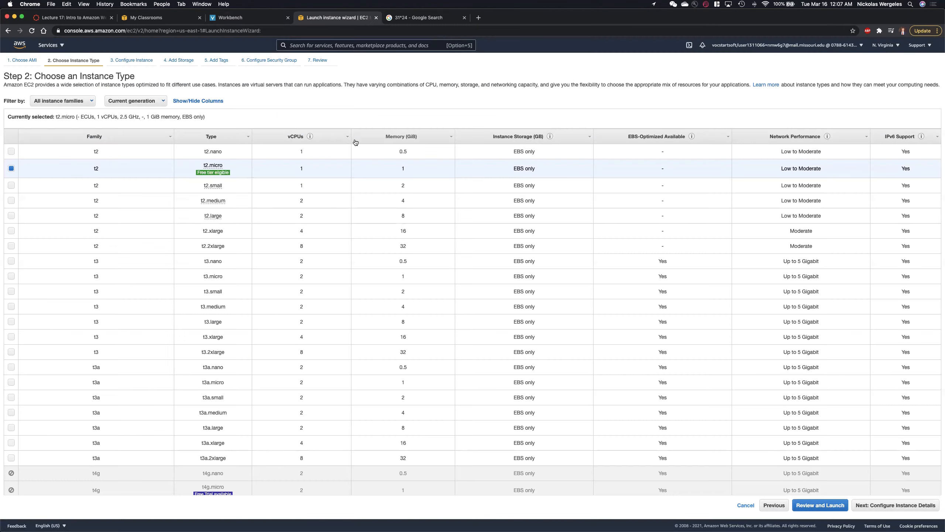
pyautogui.moveTo(220, 174)
pyautogui.moveTo(321, 195); pyautogui.dragTo(333, 196)
pyautogui.doubleClick(399, 168)
pyautogui.click(868, 505)
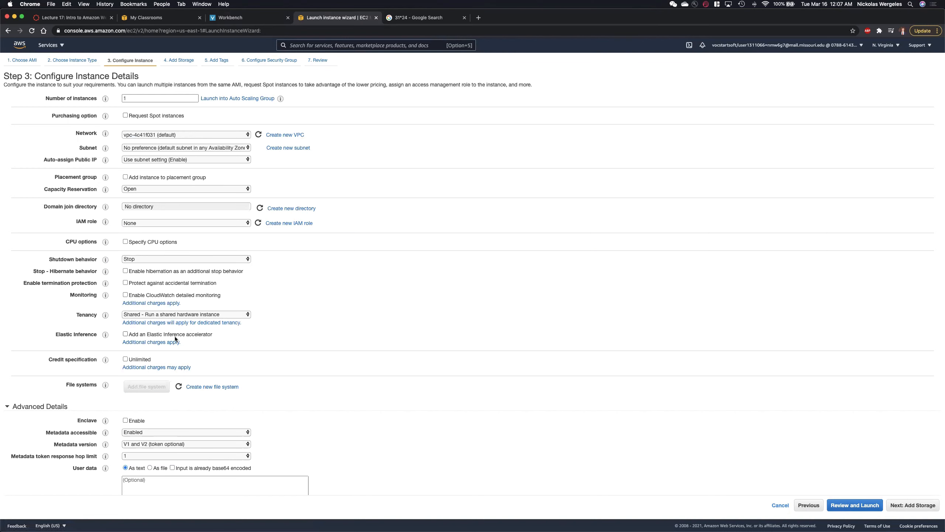
# Step: Review the instance details, especially the subnet and the auto-assign public IP settings
pyautogui.scroll(-1, 174, 336)
pyautogui.scroll(1, 174, 336)
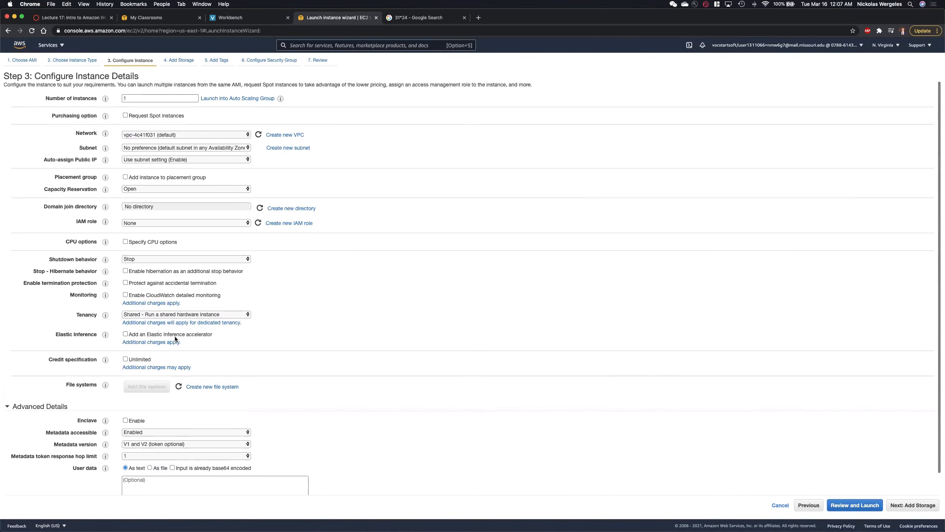
pyautogui.doubleClick(83, 153)
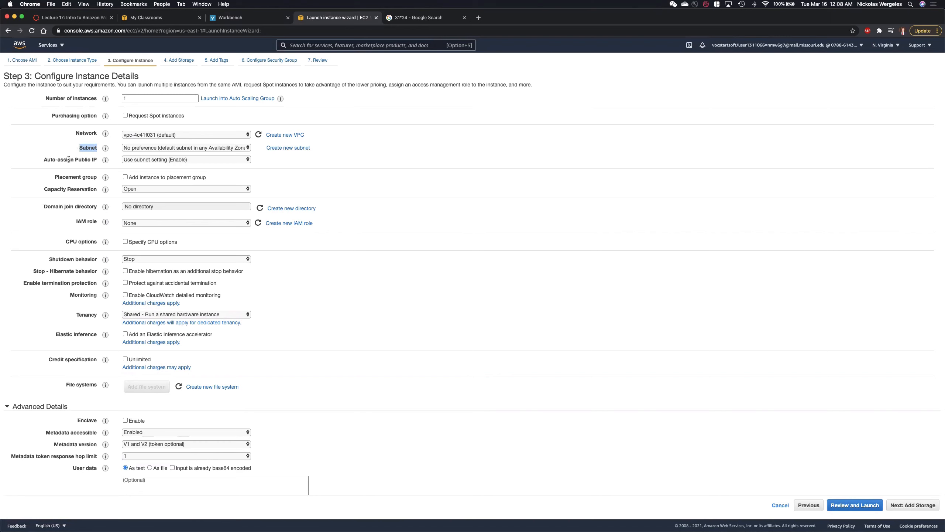
pyautogui.moveTo(62, 158); pyautogui.dragTo(92, 159)
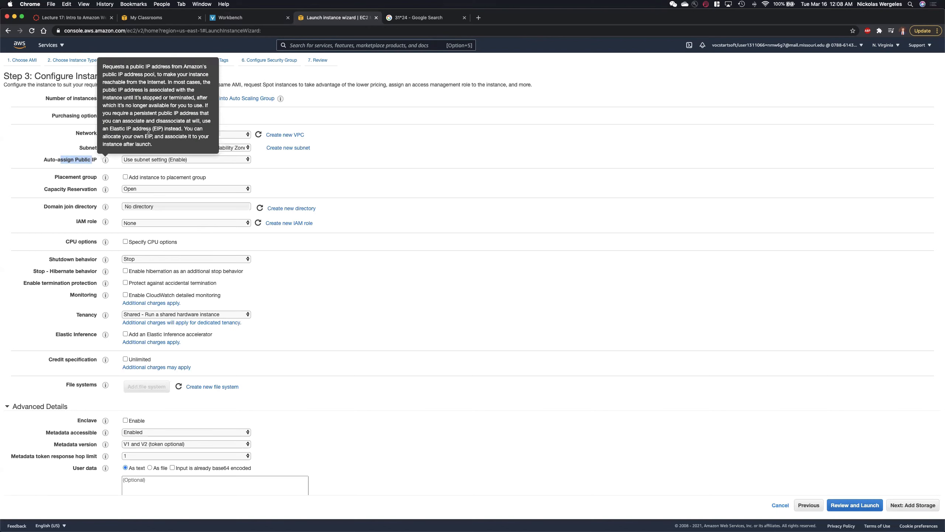
pyautogui.scroll(-2, 620, 441)
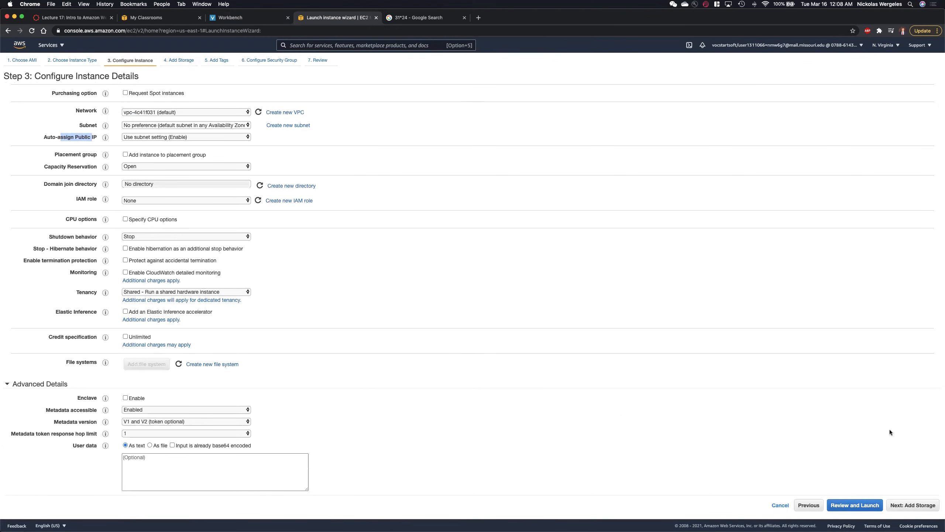
# Step: Continue to the storage settings and set the root volume size to 25 GiB
pyautogui.click(907, 504)
pyautogui.doubleClick(201, 141)
pyautogui.moveTo(194, 123); pyautogui.dragTo(216, 125)
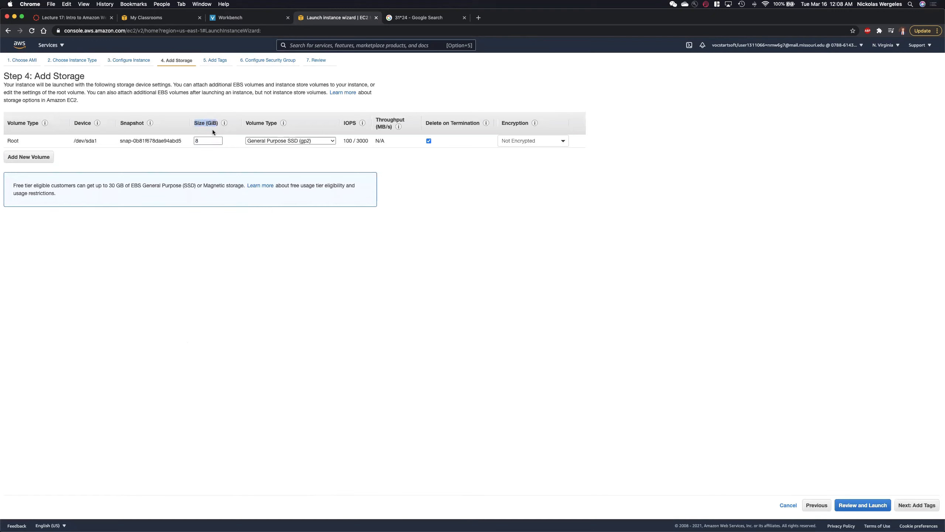
pyautogui.click(197, 140)
pyautogui.write('25')
# Step: Read the note on the free tier storage allowance and compare it with the root volume size
pyautogui.moveTo(108, 185); pyautogui.dragTo(130, 192)
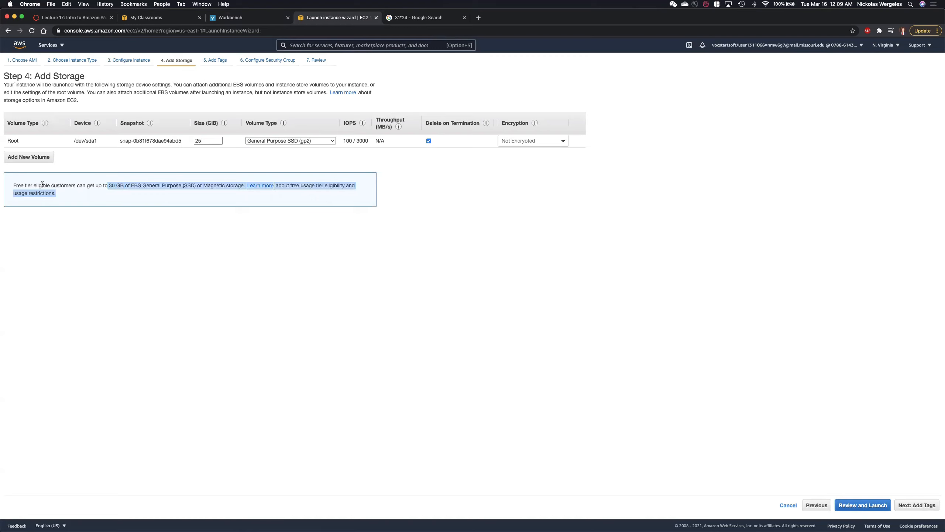
pyautogui.moveTo(12, 186); pyautogui.dragTo(240, 183)
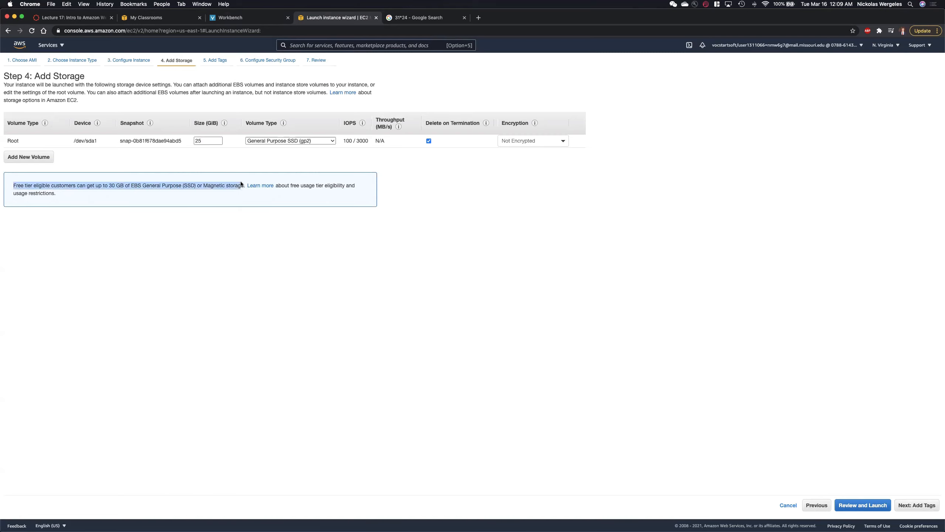
pyautogui.doubleClick(201, 141)
pyautogui.doubleClick(111, 185)
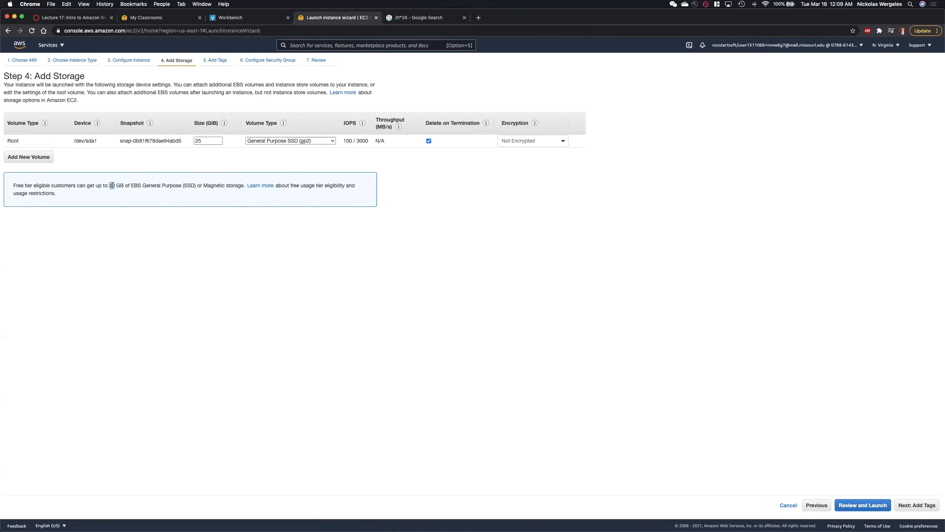
pyautogui.doubleClick(189, 185)
# Step: Try a root volume size of 30 GiB and set it back to 25 GiB
pyautogui.doubleClick(200, 140)
pyautogui.write('30')
pyautogui.doubleClick(207, 141)
pyautogui.write('25')
pyautogui.moveTo(109, 185); pyautogui.dragTo(122, 185)
pyautogui.doubleClick(203, 141)
# Step: Examine the Delete on Termination option of the root volume
pyautogui.click(412, 169)
pyautogui.moveTo(424, 123); pyautogui.dragTo(480, 124)
pyautogui.doubleClick(465, 126)
pyautogui.doubleClick(12, 141)
pyautogui.doubleClick(69, 76)
pyautogui.tripleClick(425, 123)
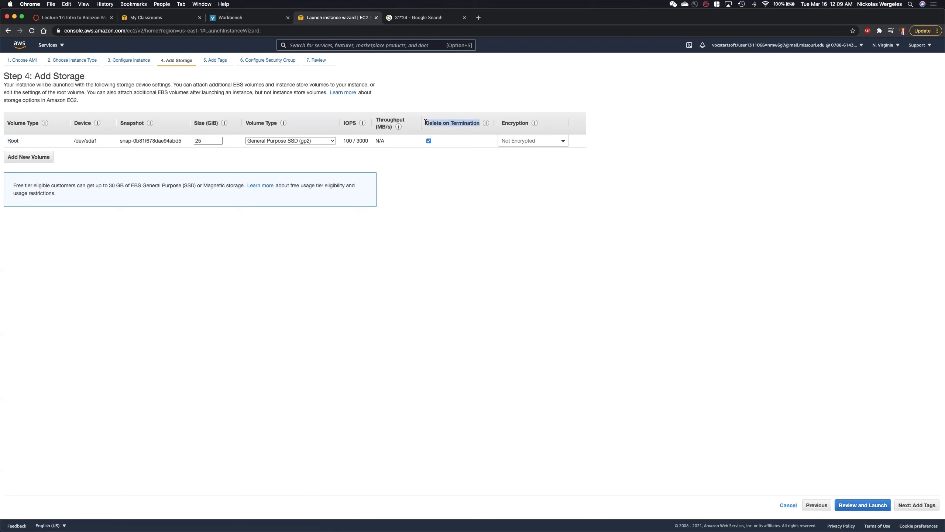
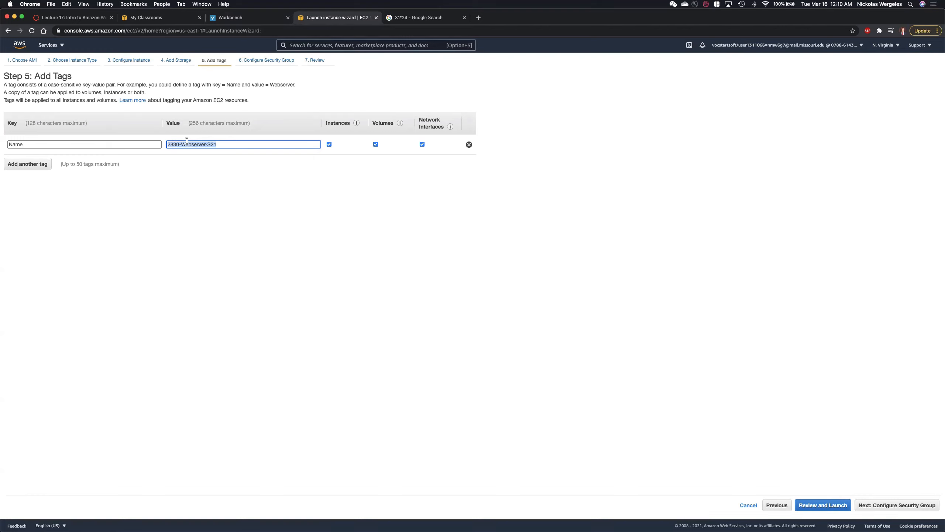
# Step: Check the Name tag with the value 2830-Webserver-S21 and continue to the security group configuration
pyautogui.click(222, 203)
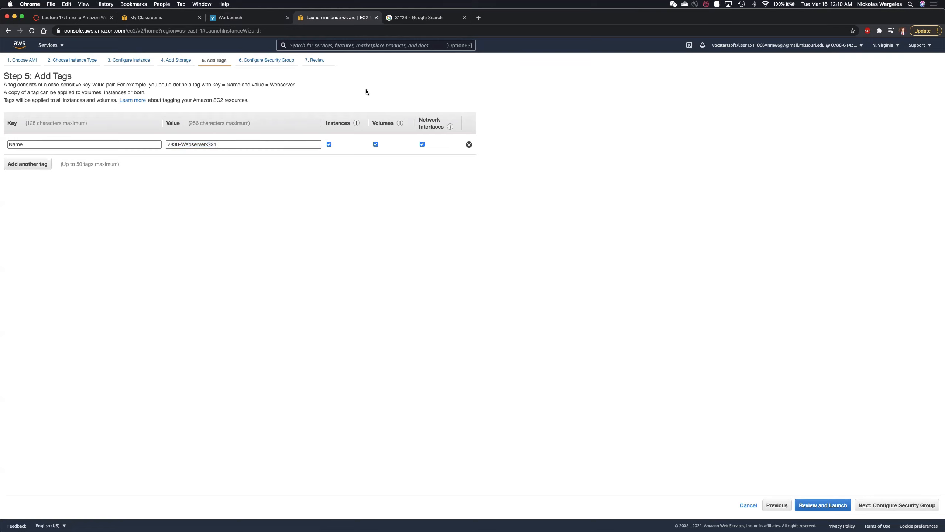
pyautogui.click(259, 144)
pyautogui.doubleClick(245, 145)
pyautogui.click(421, 209)
pyautogui.click(893, 505)
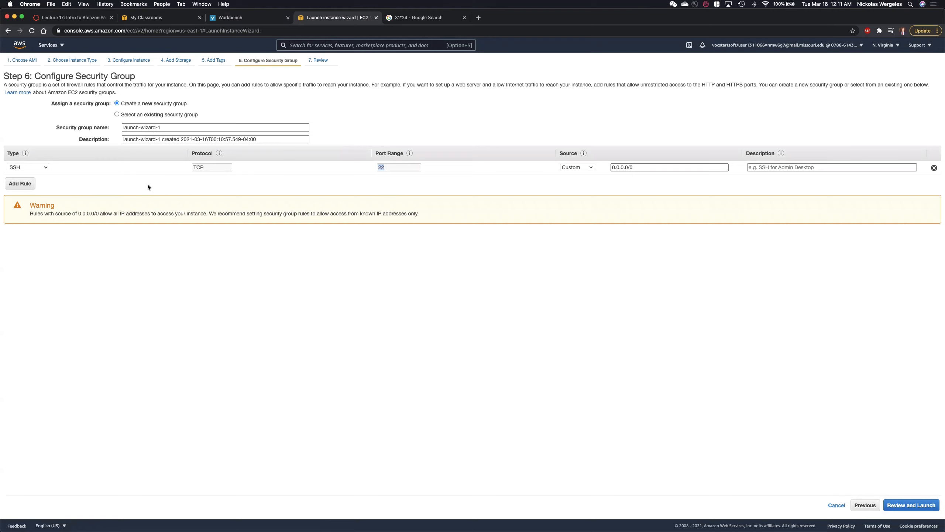
# Step: Add an HTTP rule to the new security group and check its port
pyautogui.click(21, 183)
pyautogui.click(30, 181)
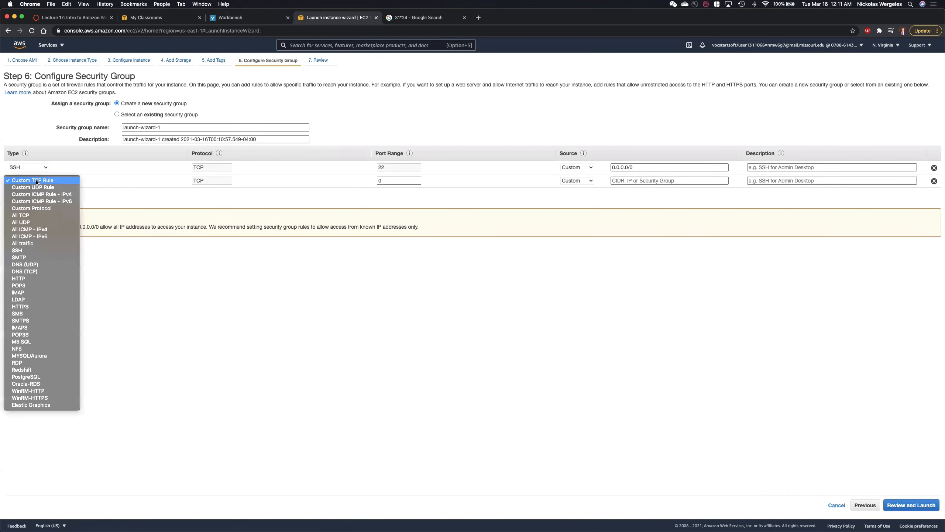
pyautogui.click(34, 279)
pyautogui.doubleClick(387, 182)
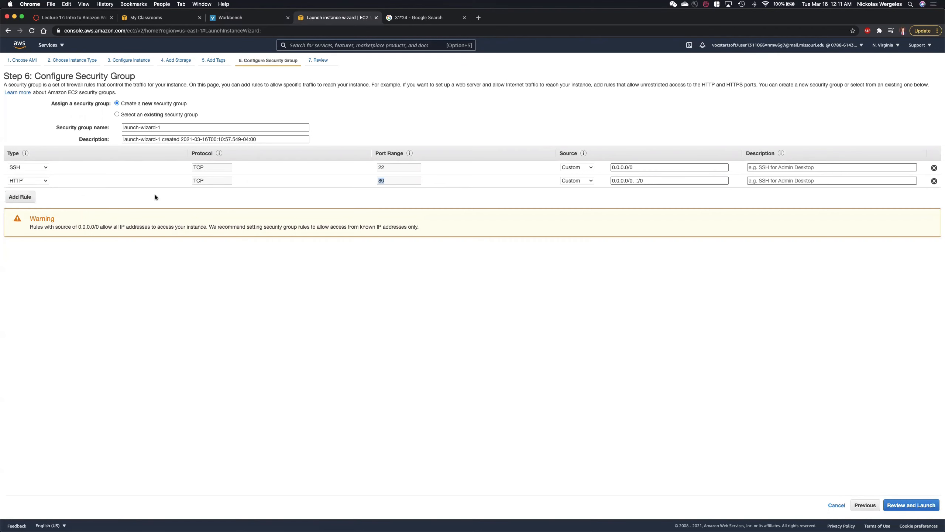
# Step: Add an HTTPS rule to the security group and check its port
pyautogui.click(20, 197)
pyautogui.click(22, 194)
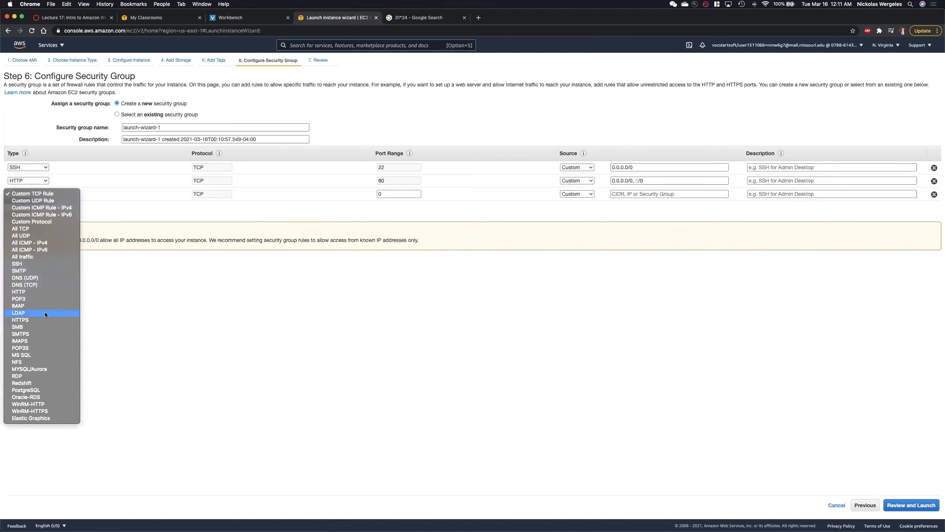
pyautogui.click(45, 313)
pyautogui.click(24, 195)
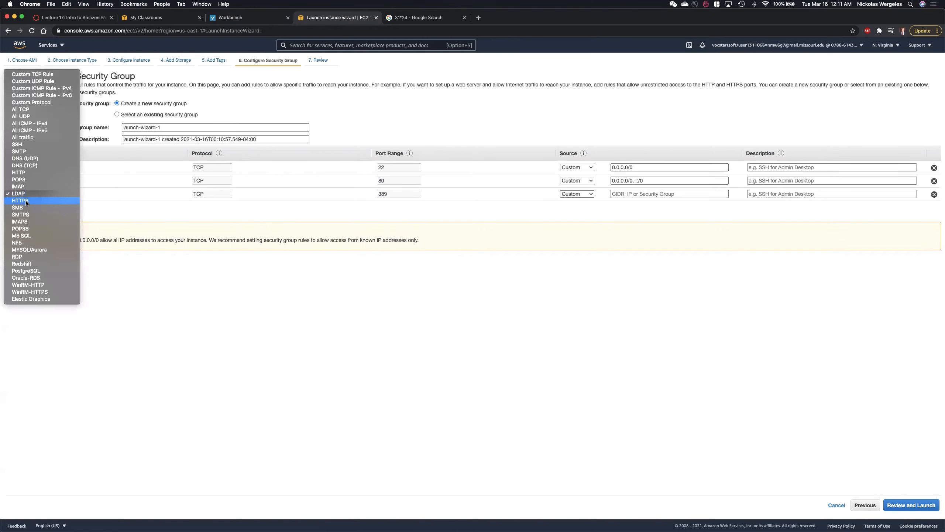
pyautogui.click(25, 200)
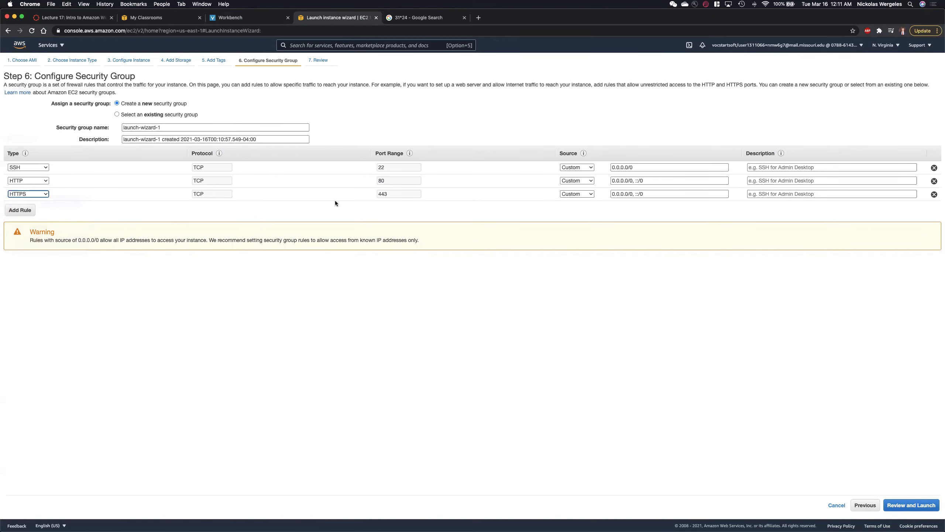
pyautogui.doubleClick(382, 196)
# Step: Check the SSH rule's source address and set the HTTP rule's source to Anywhere
pyautogui.moveTo(612, 168); pyautogui.dragTo(630, 168)
pyautogui.click(590, 181)
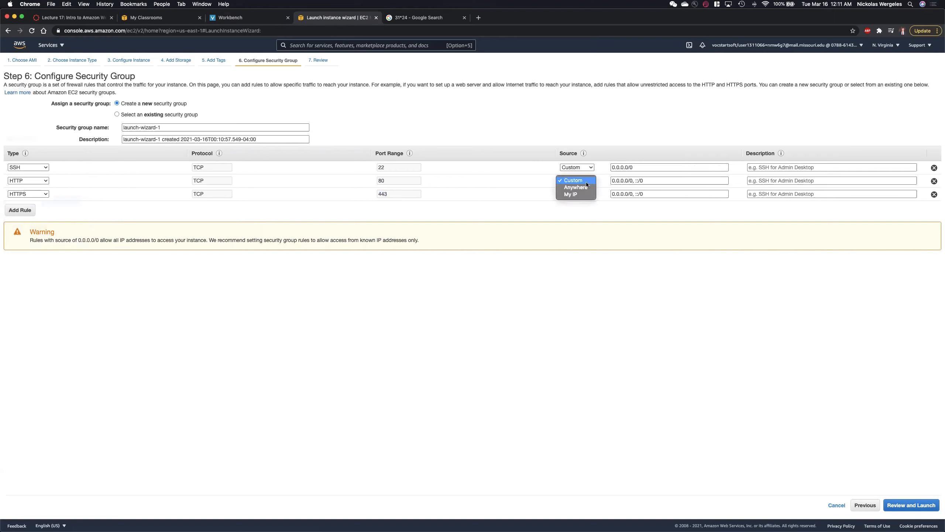
pyautogui.click(585, 187)
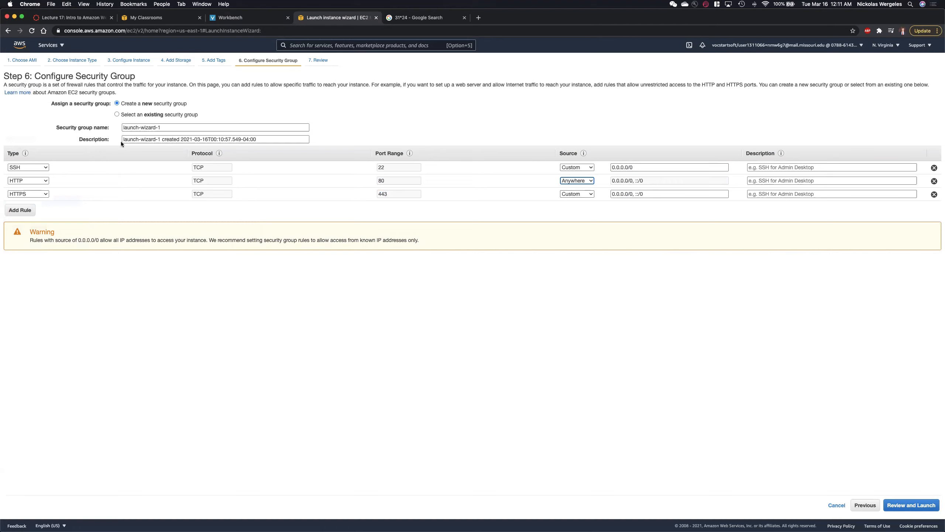
# Step: Name the new security group 2830-SecurityGroup-S21
pyautogui.moveTo(159, 128); pyautogui.dragTo(119, 129)
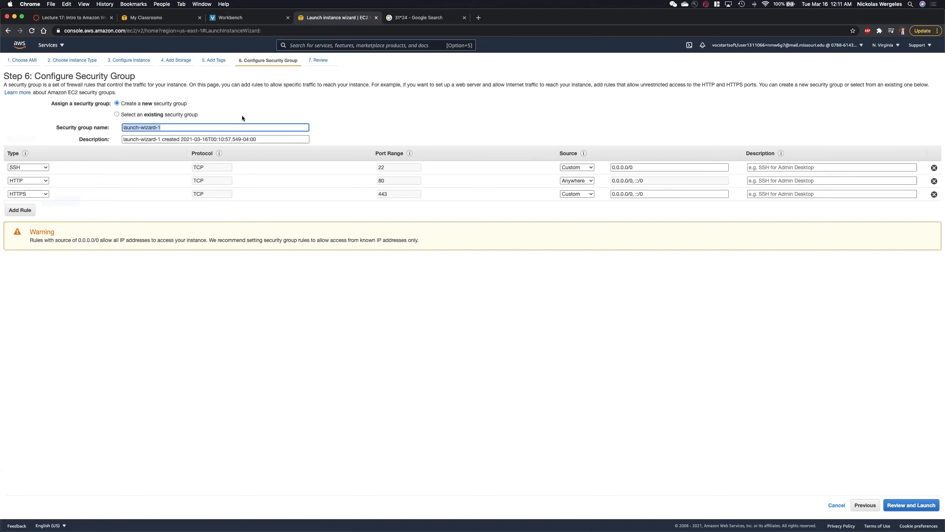
pyautogui.write('2830-SecurityGroup-S21')
pyautogui.click(342, 108)
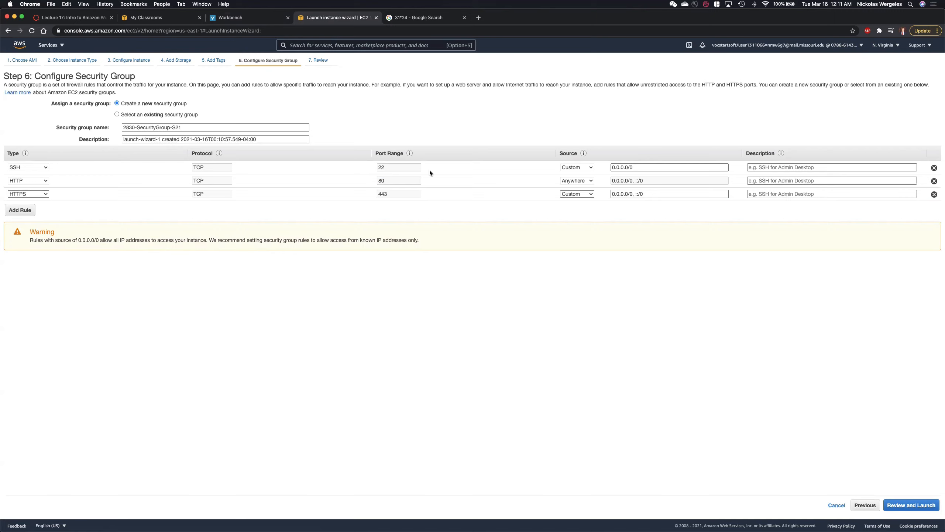
# Step: Check the HTTP rule's source options, keep Anywhere selected, and continue to the instance launch review
pyautogui.click(571, 181)
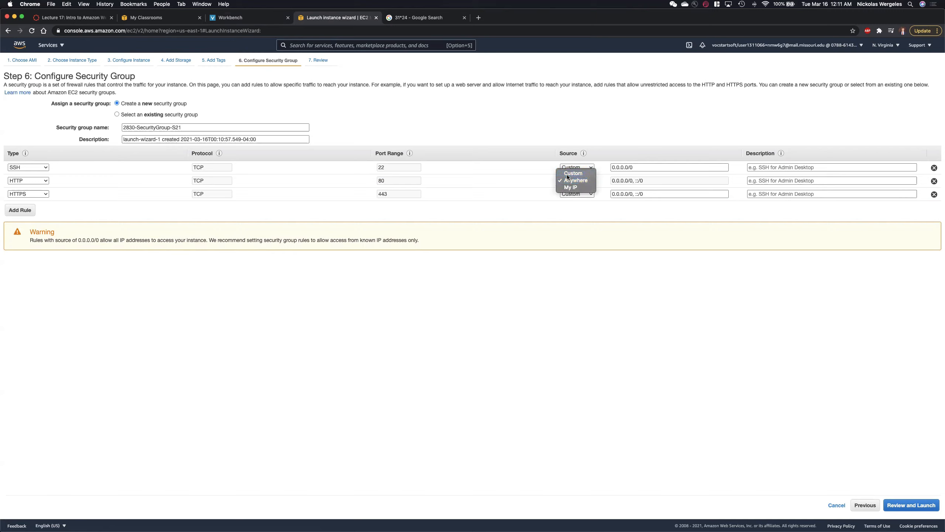
pyautogui.click(567, 174)
pyautogui.click(573, 182)
pyautogui.click(592, 188)
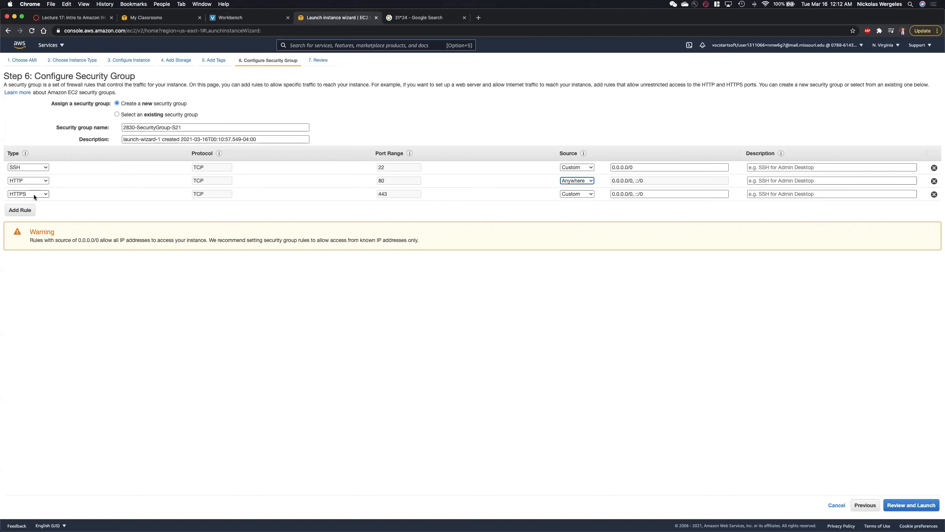
pyautogui.click(765, 338)
pyautogui.click(912, 506)
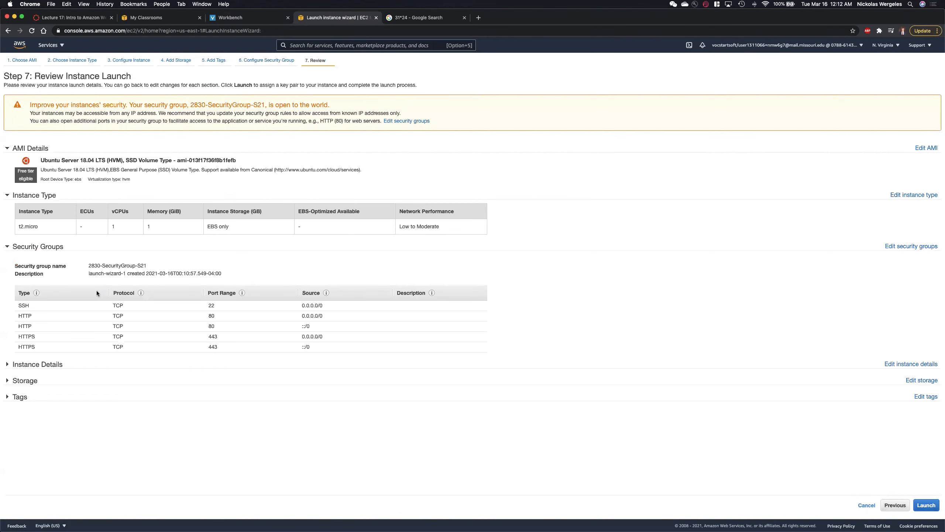
# Step: Review the instance type and expand the instance details, storage and tags to examine the launch configuration
pyautogui.moveTo(18, 225); pyautogui.dragTo(38, 226)
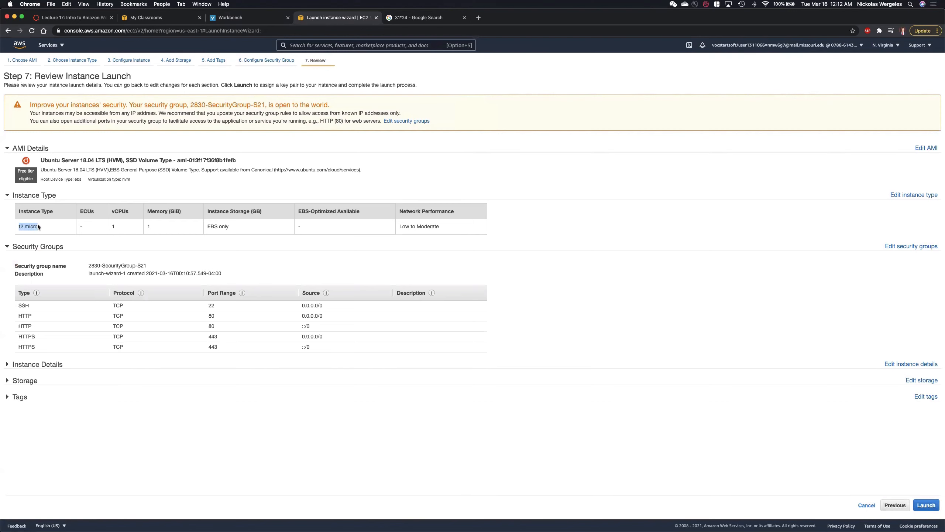
pyautogui.click(8, 364)
pyautogui.scroll(-3, 80, 331)
pyautogui.click(17, 471)
pyautogui.scroll(-2, 16, 475)
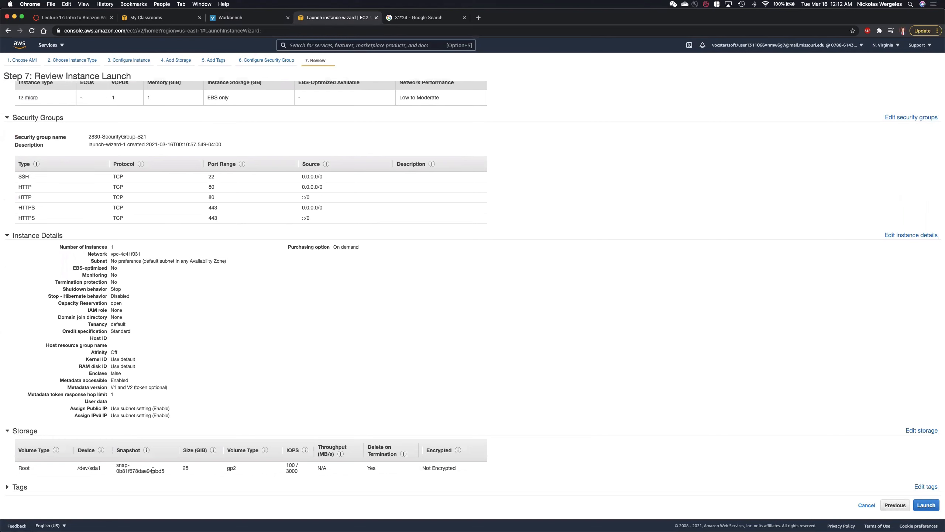
pyautogui.click(19, 487)
pyautogui.scroll(-1, 71, 483)
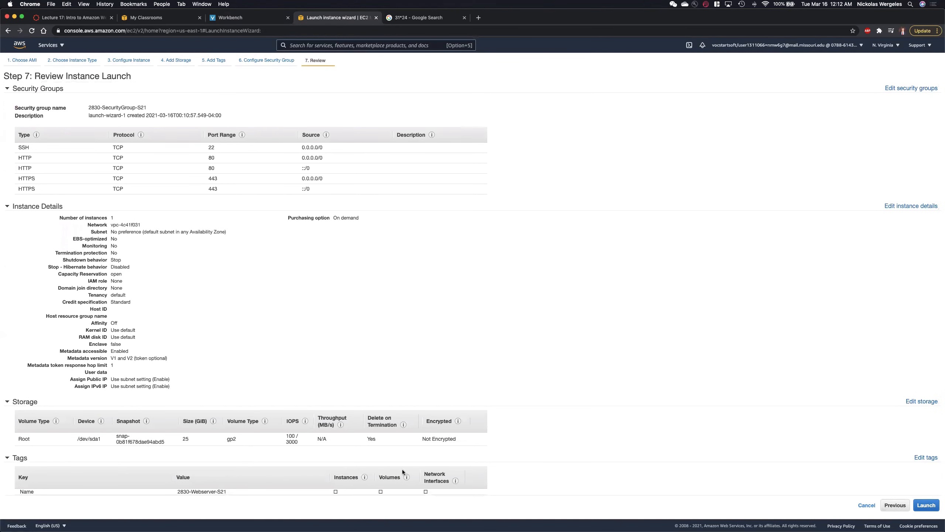
# Step: Start the launch and choose to create a new key pair named 2830-KeyPair-S21
pyautogui.click(926, 505)
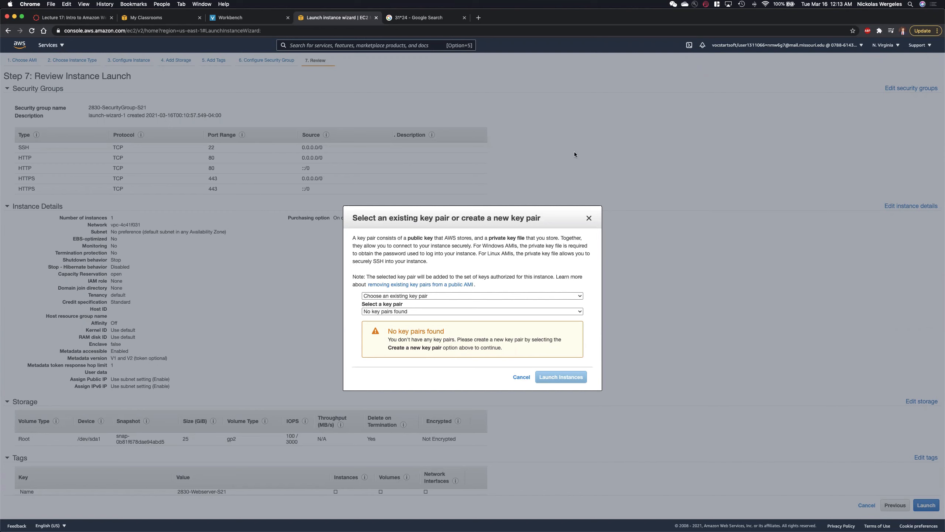
pyautogui.click(425, 295)
pyautogui.click(410, 303)
pyautogui.click(402, 312)
pyautogui.write('28309')
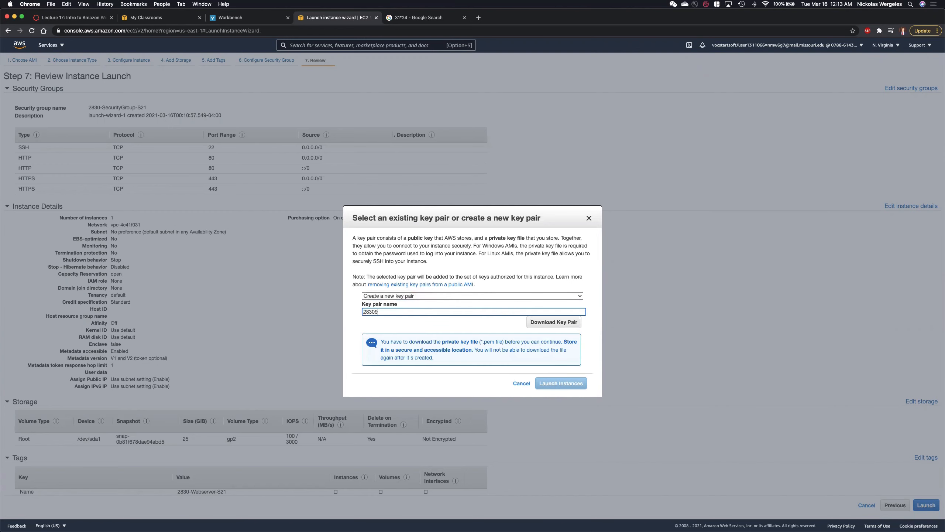
pyautogui.press('BackSpace')
pyautogui.write('-KeyPair-S21')
# Step: Download the key pair as 2830-KeyPair-S21 (1).pem into the OneDrive folder Instructor/2021/1.Spring/2830
pyautogui.click(547, 324)
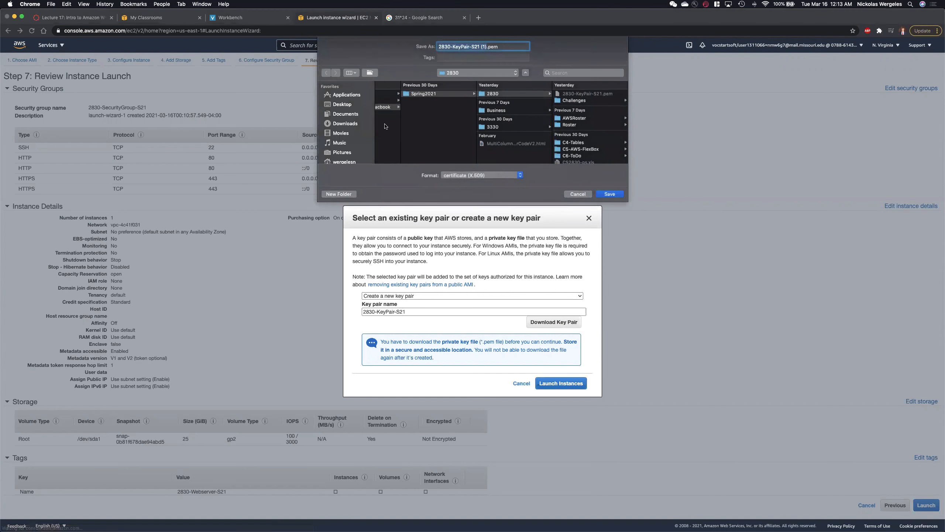
pyautogui.click(347, 126)
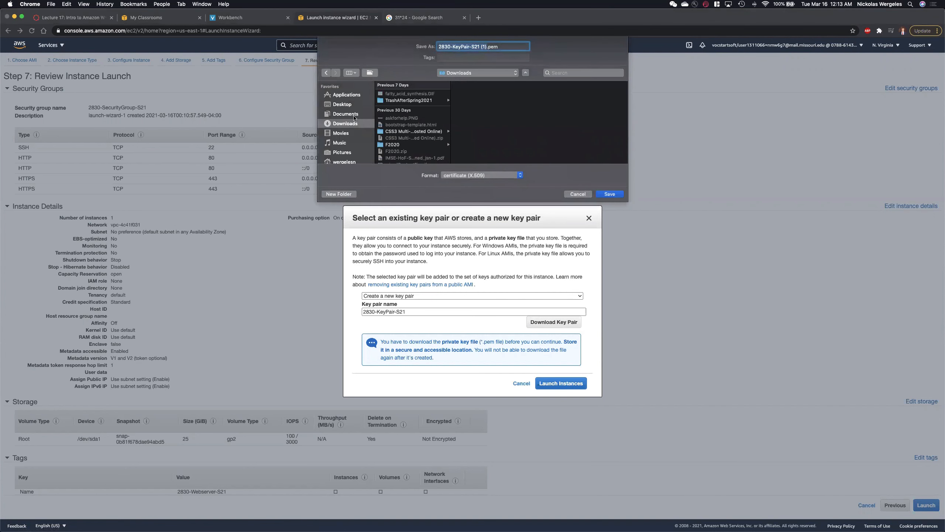
pyautogui.scroll(-3, 349, 138)
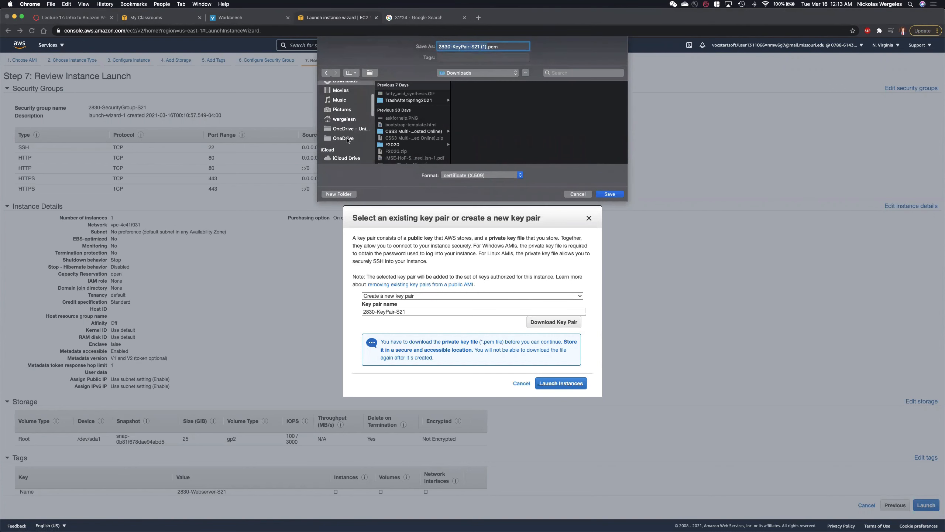
pyautogui.click(343, 138)
pyautogui.press('Return')
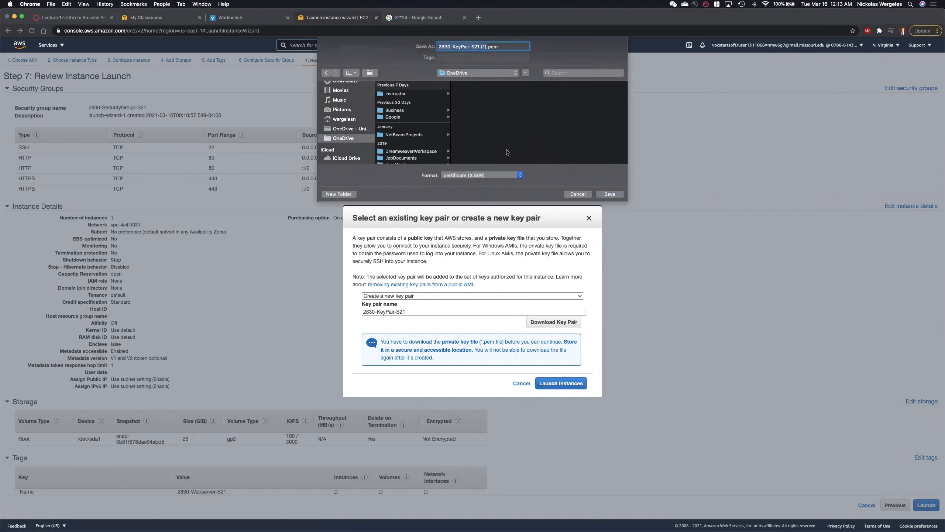
pyautogui.click(408, 94)
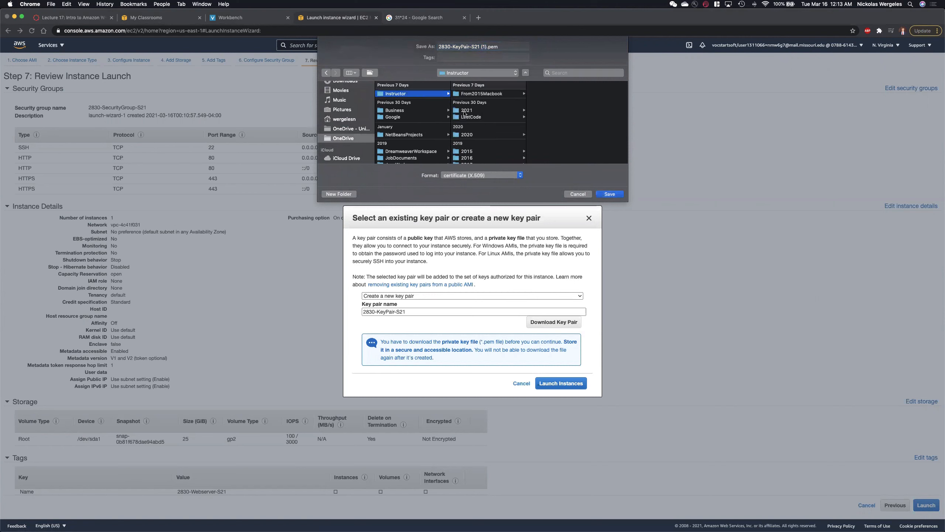
pyautogui.click(473, 111)
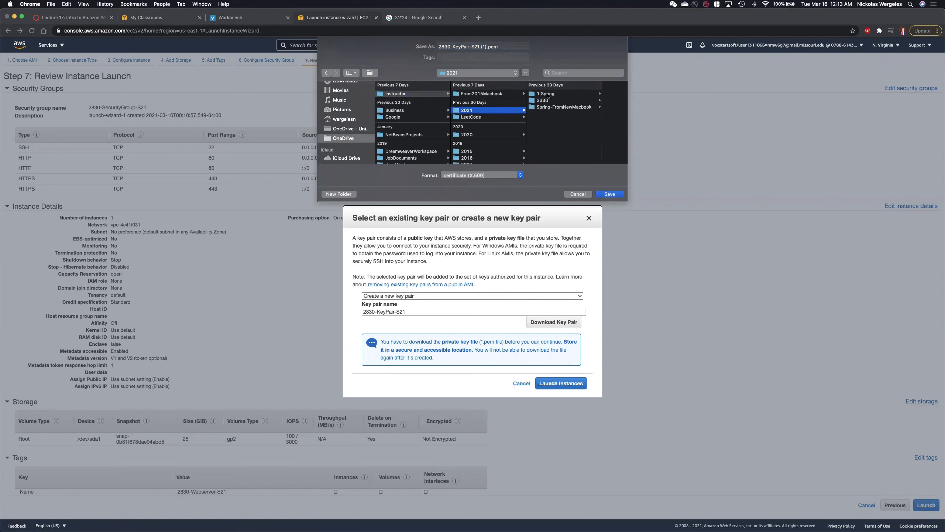
pyautogui.click(547, 95)
pyautogui.click(568, 94)
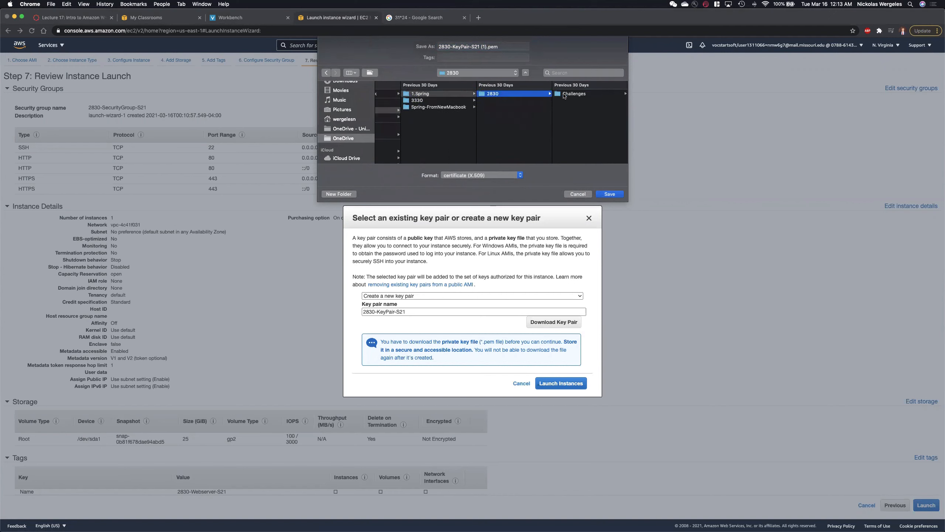
pyautogui.click(610, 194)
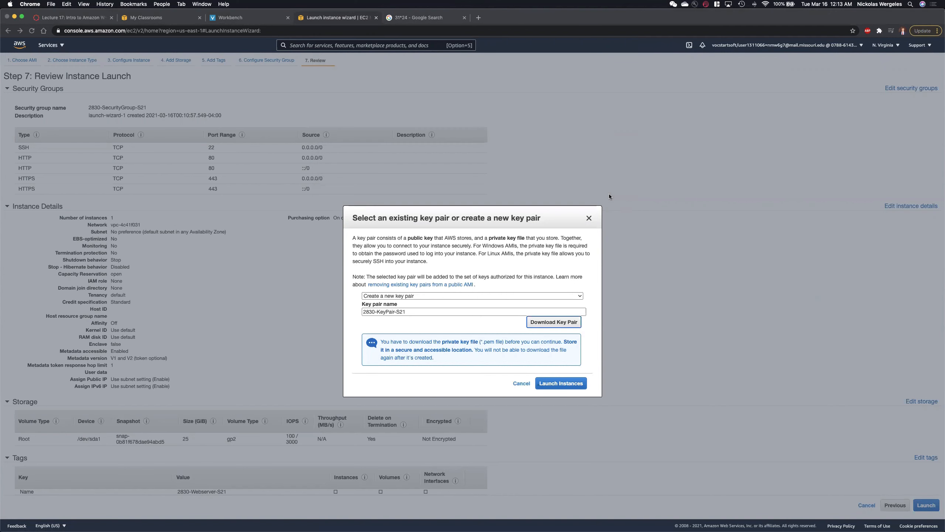
# Step: Open Google Drive in a new browser tab and upload 2830-KeyPair-S21 (1).pem to My Drive
pyautogui.click(478, 17)
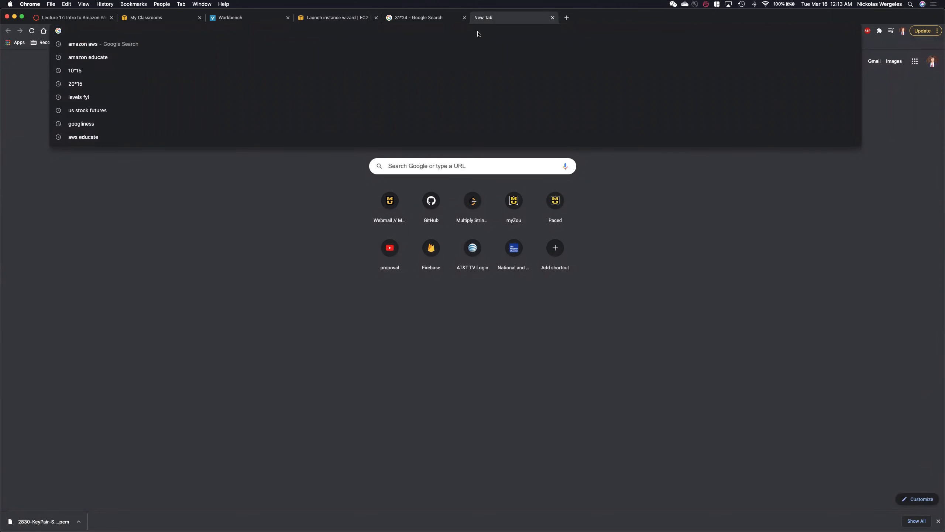
pyautogui.write('google drive')
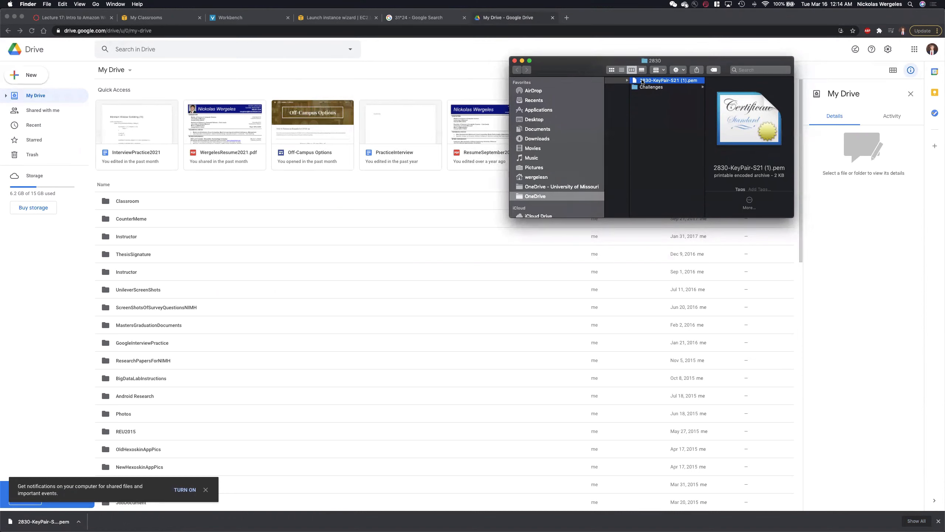
pyautogui.moveTo(642, 82); pyautogui.dragTo(362, 217)
pyautogui.moveTo(347, 197); pyautogui.dragTo(342, 181)
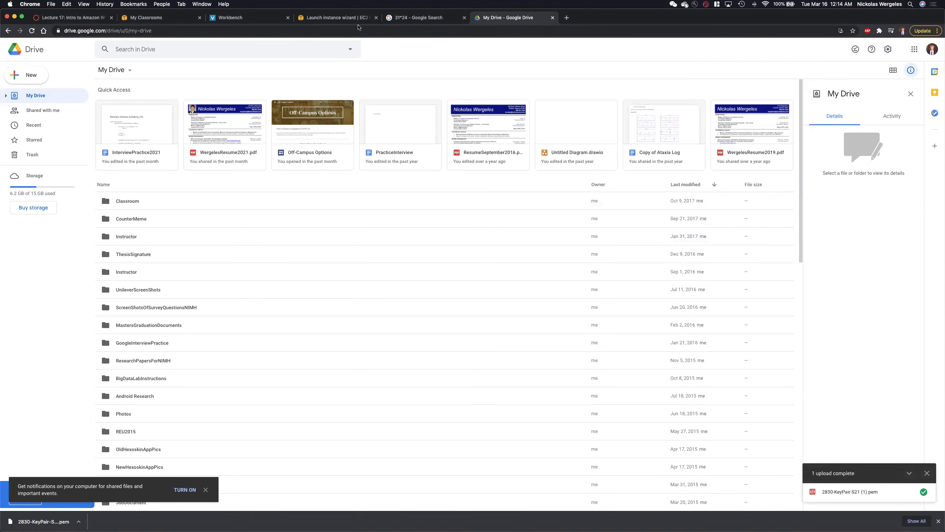
# Step: Return to the launch wizard, read the notes on storing the private key file, and launch the instance
pyautogui.click(343, 18)
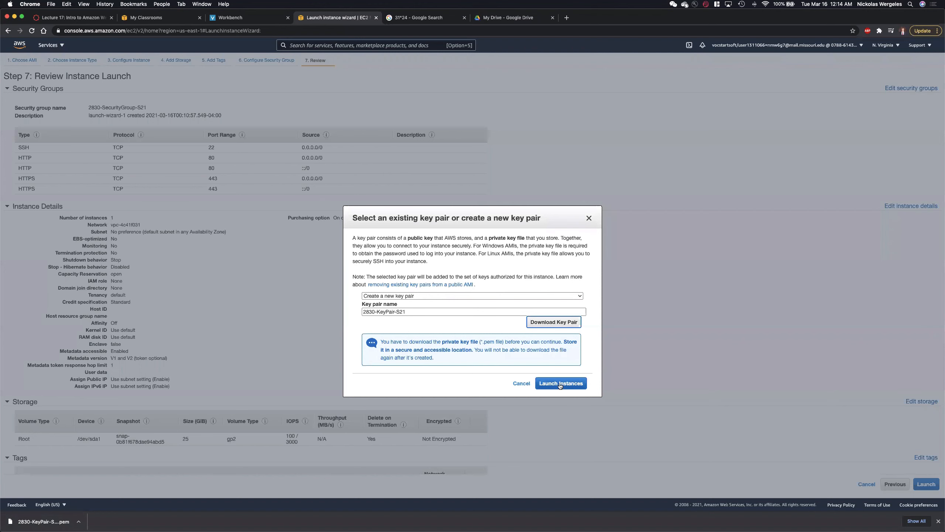
pyautogui.tripleClick(412, 313)
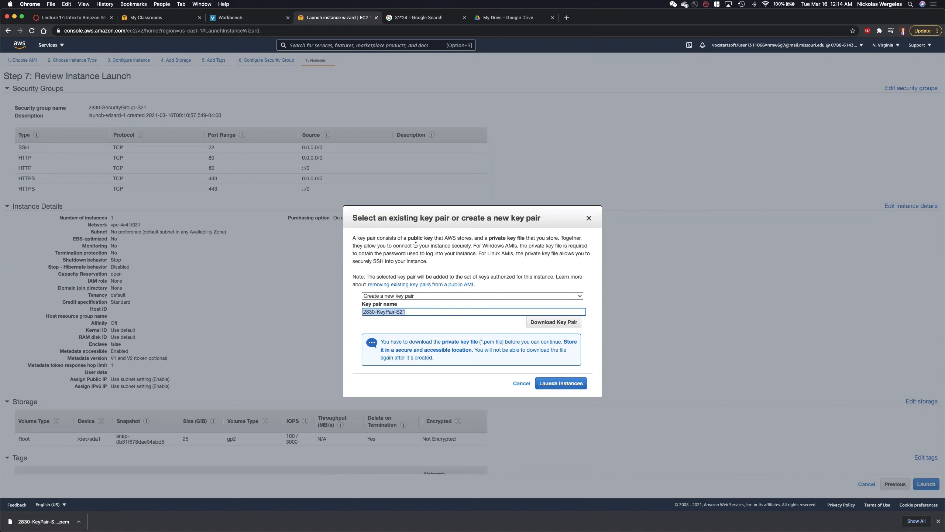
pyautogui.moveTo(407, 236); pyautogui.dragTo(524, 234)
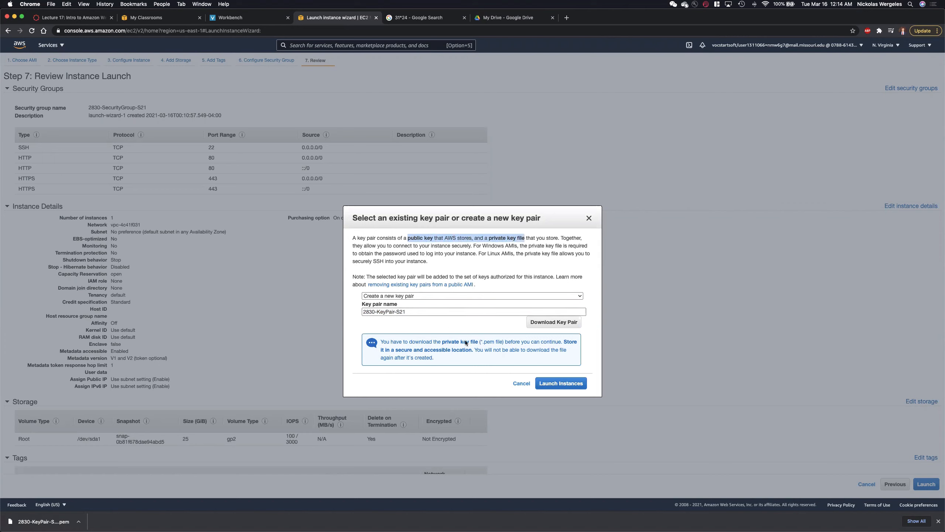
pyautogui.moveTo(442, 342); pyautogui.dragTo(469, 344)
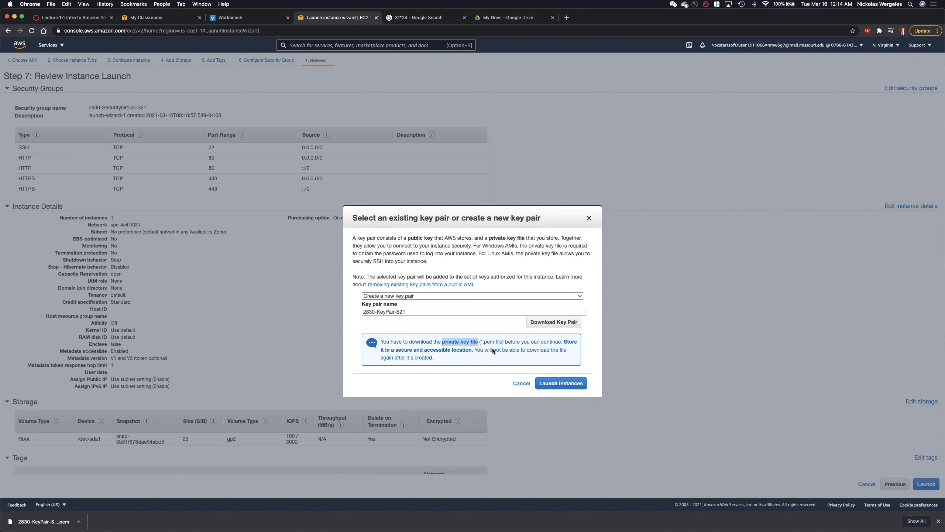
pyautogui.moveTo(564, 340); pyautogui.dragTo(431, 350)
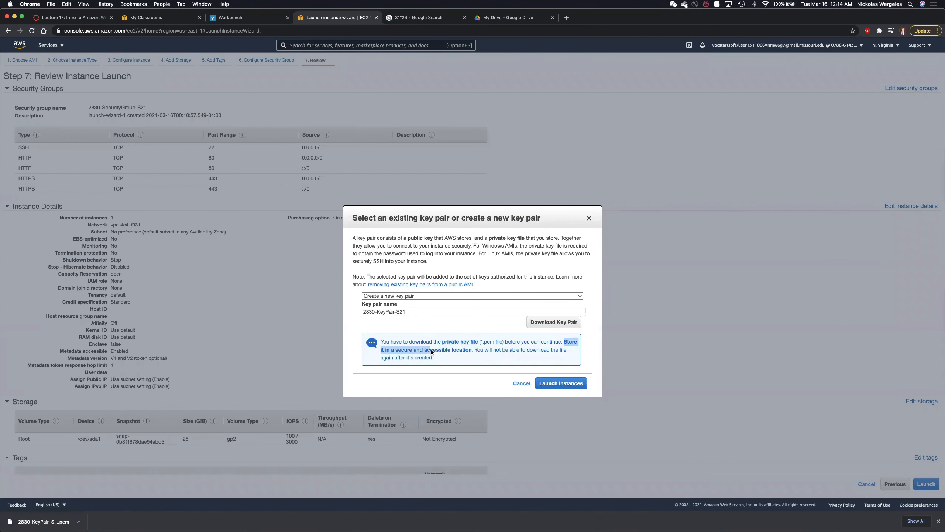
pyautogui.click(474, 349)
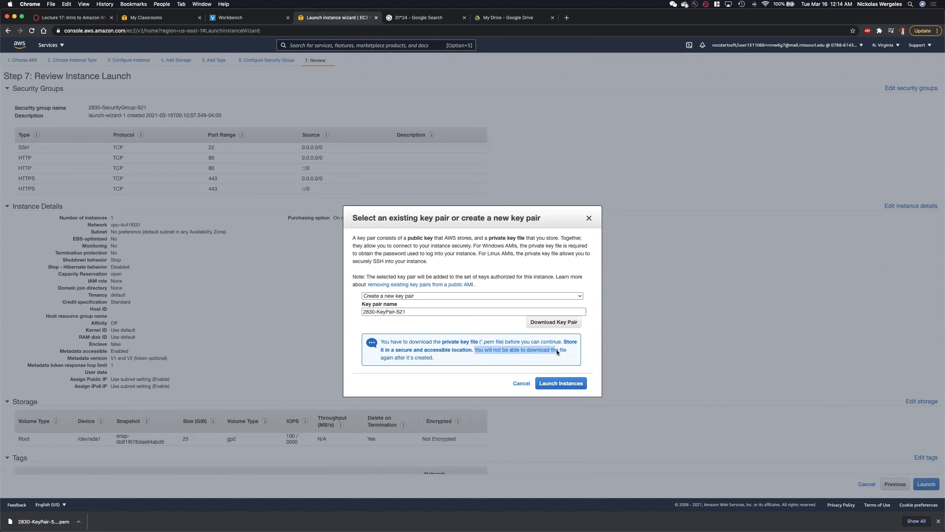
pyautogui.moveTo(557, 350); pyautogui.dragTo(555, 356)
pyautogui.moveTo(430, 362); pyautogui.dragTo(436, 358)
pyautogui.click(559, 384)
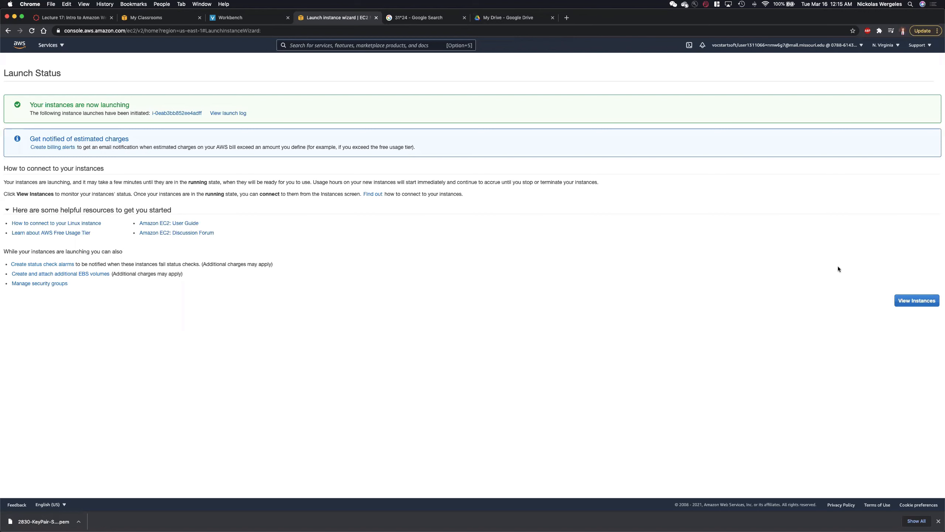
# Step: View the instances list and refresh it to check the instance state of 2830-Webserver-S21
pyautogui.click(917, 302)
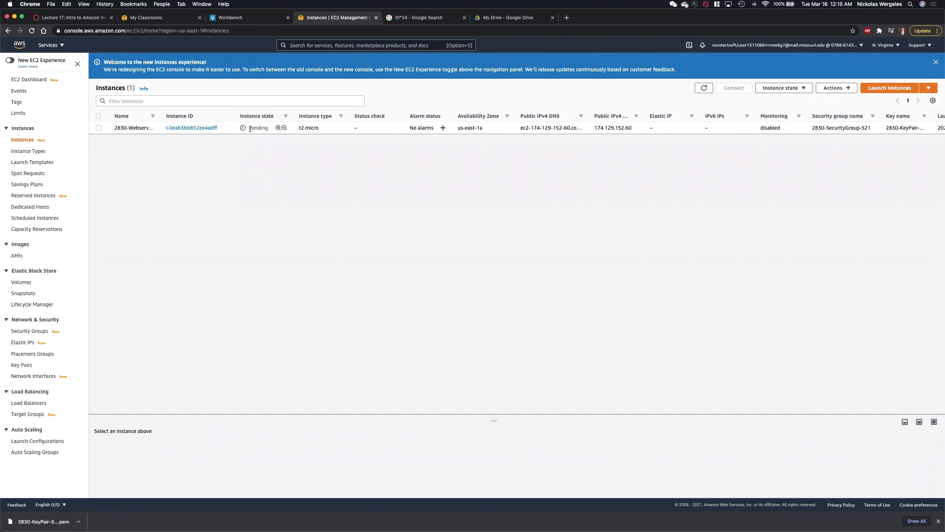
pyautogui.moveTo(241, 128); pyautogui.dragTo(267, 129)
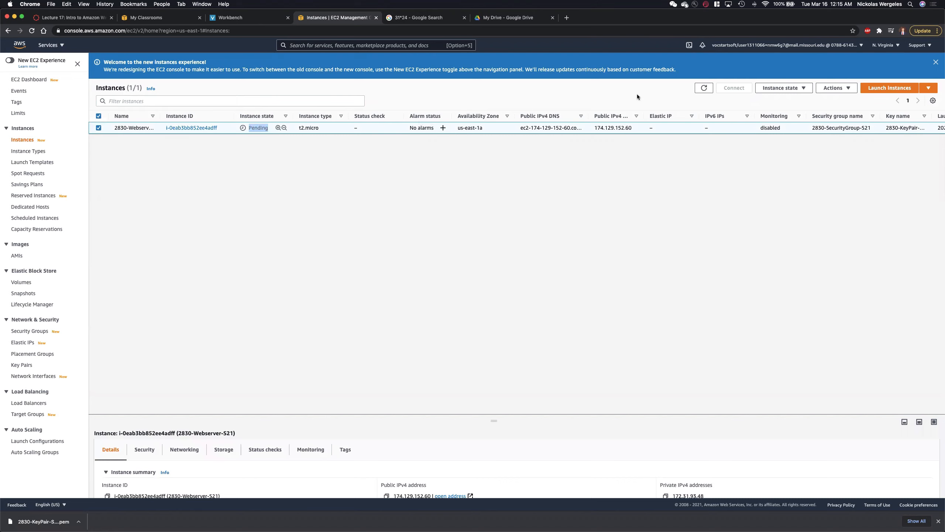
pyautogui.click(703, 89)
pyautogui.click(32, 31)
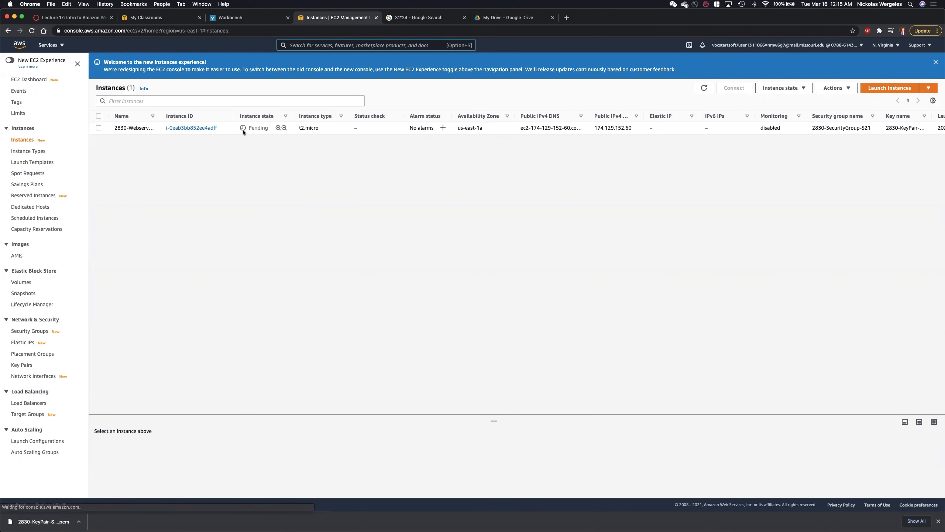
pyautogui.doubleClick(250, 128)
pyautogui.click(250, 129)
pyautogui.click(98, 128)
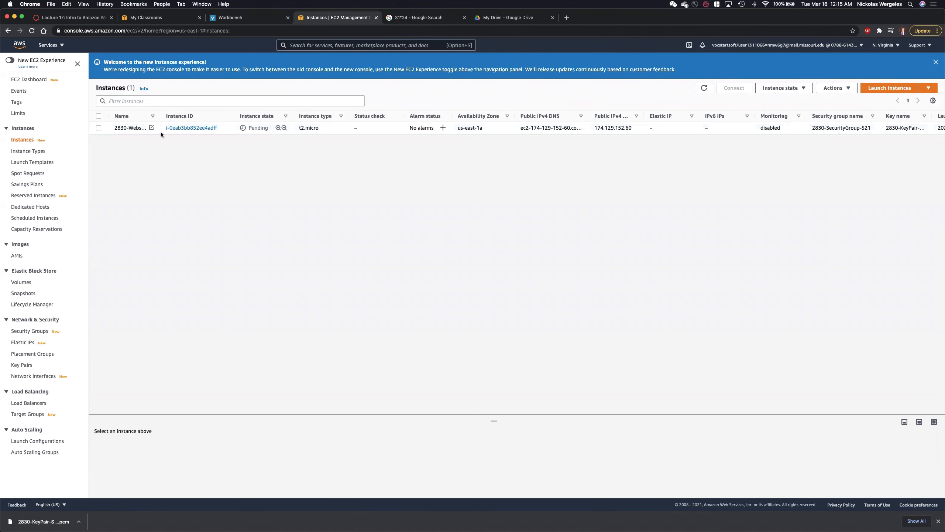
pyautogui.click(704, 87)
pyautogui.click(706, 88)
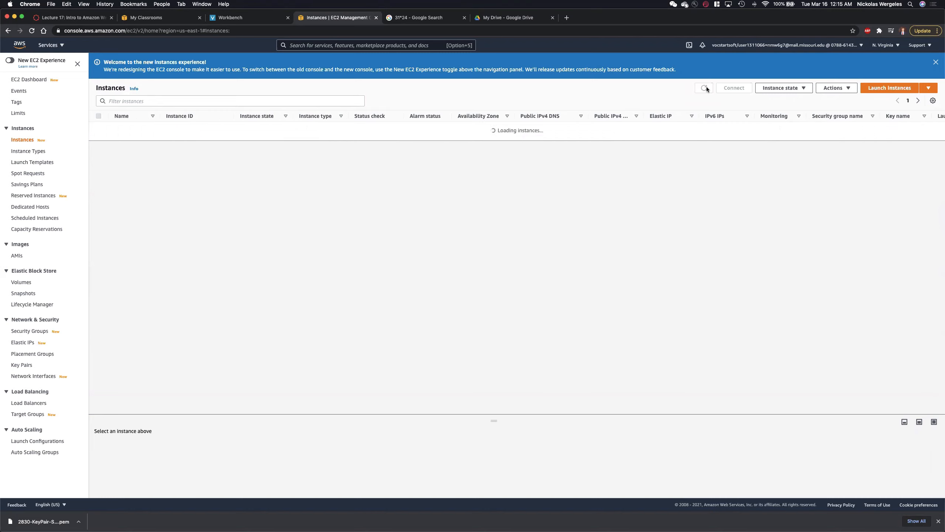
pyautogui.click(706, 88)
pyautogui.click(707, 88)
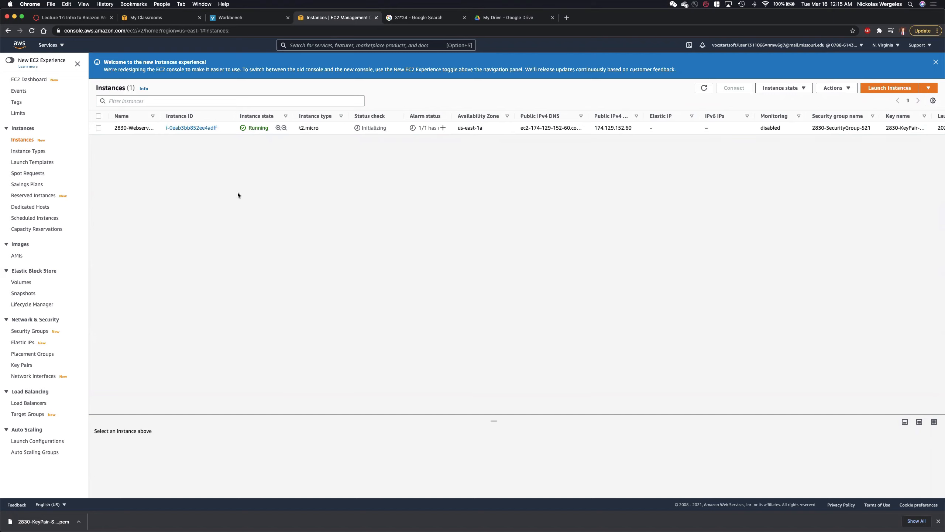
# Step: Select the 2830-Webserver-S21 instance, highlight its public IPv4 DNS and review the available instance state actions
pyautogui.click(540, 128)
pyautogui.tripleClick(539, 128)
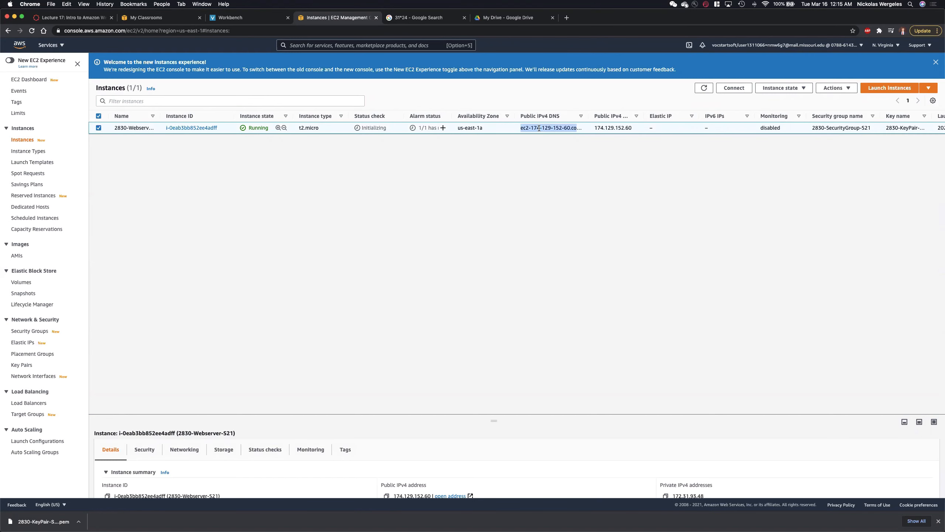
pyautogui.click(539, 128)
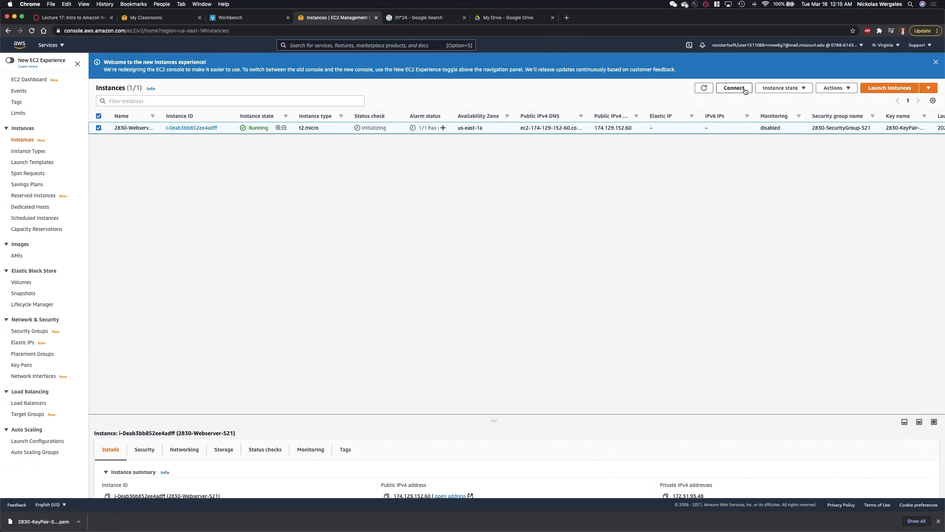
pyautogui.click(806, 89)
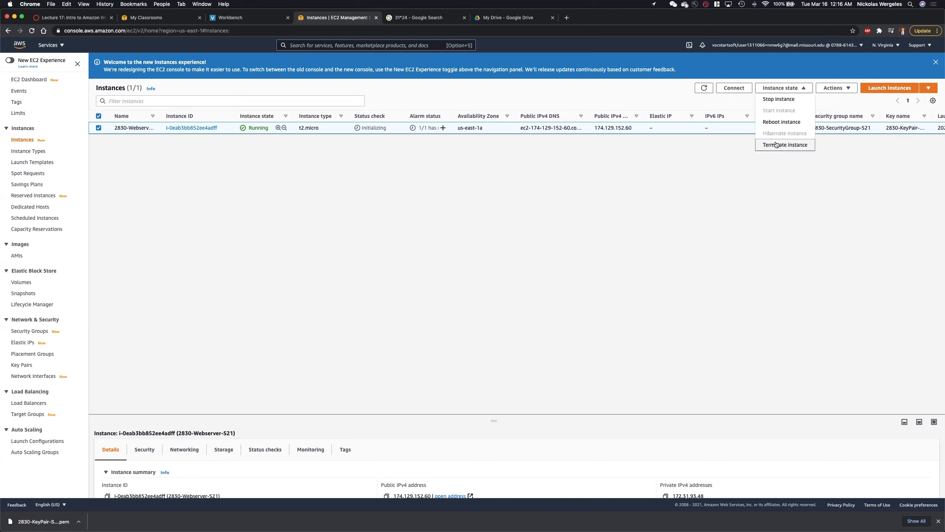
pyautogui.click(564, 166)
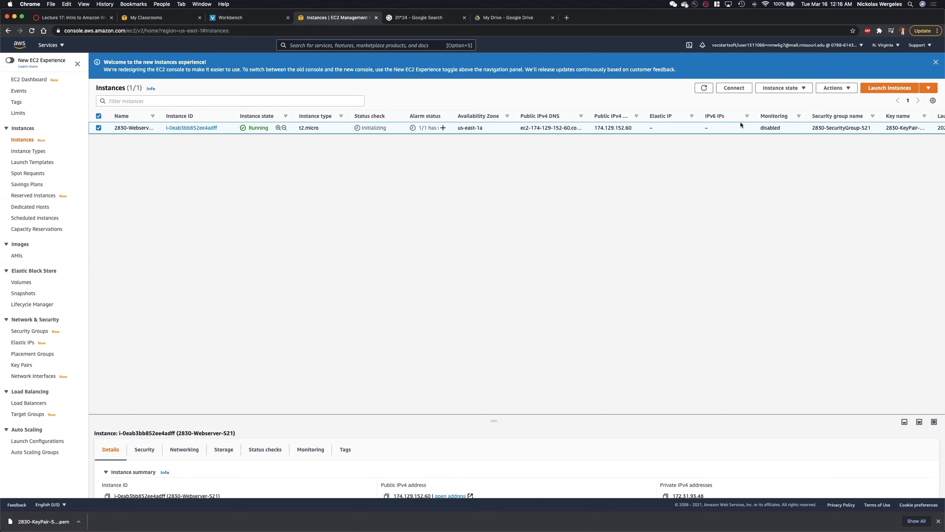
# Step: Try to connect to 2830-Webserver-S21 through EC2 Instance Connect with the user name ubuntu, and close the connection page
pyautogui.click(735, 89)
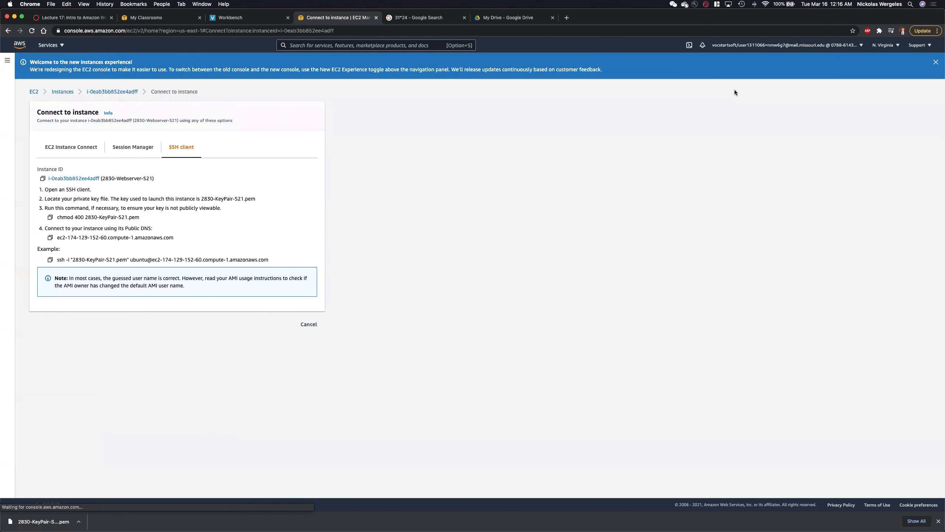
pyautogui.click(66, 149)
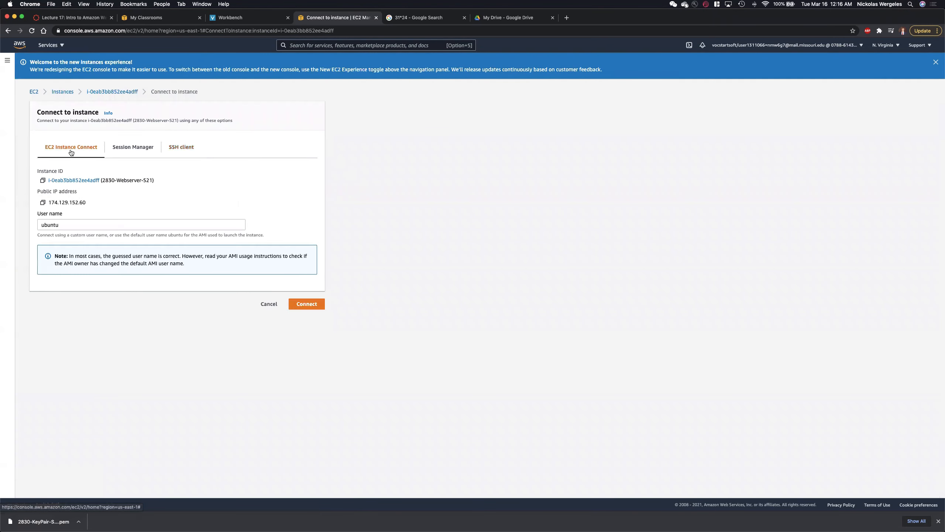
pyautogui.click(300, 304)
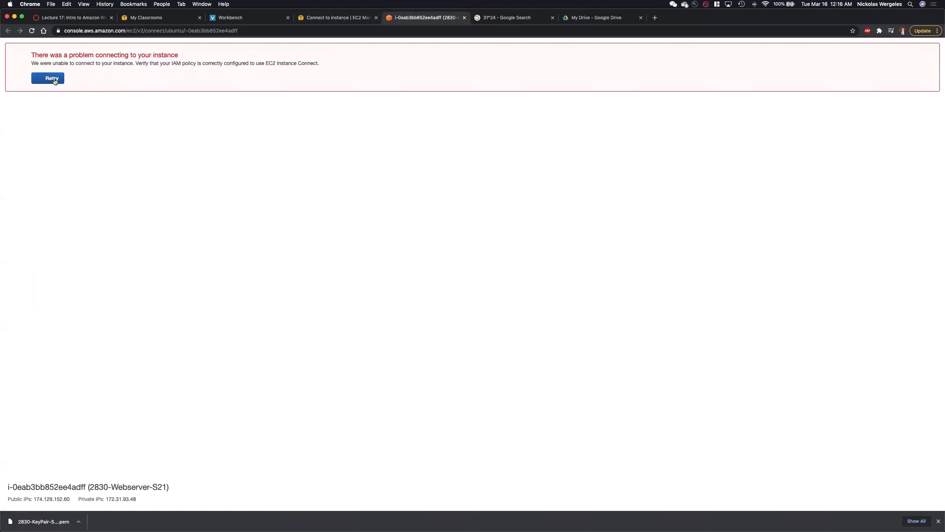
pyautogui.click(464, 17)
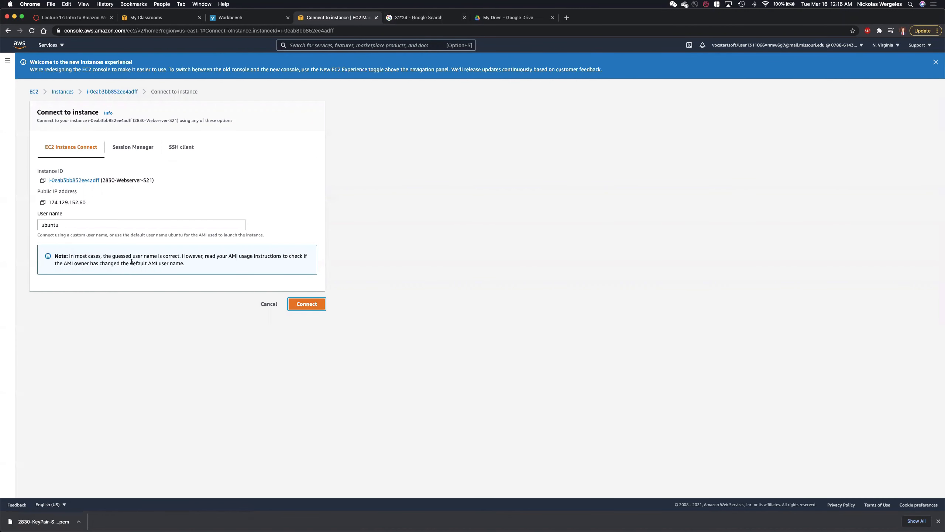
# Step: Review the Session Manager, EC2 Instance Connect and SSH client connection methods, highlighting the chmod 400 and example ssh commands
pyautogui.click(122, 147)
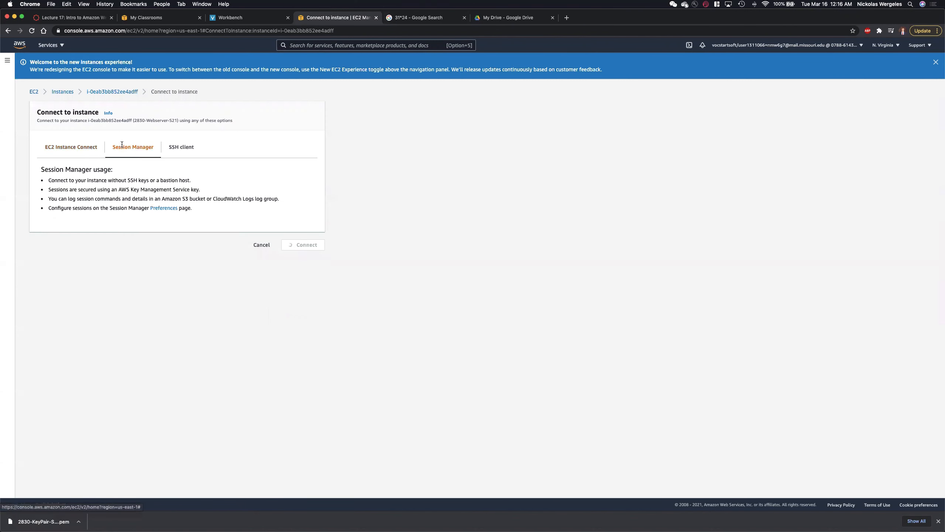
pyautogui.click(173, 173)
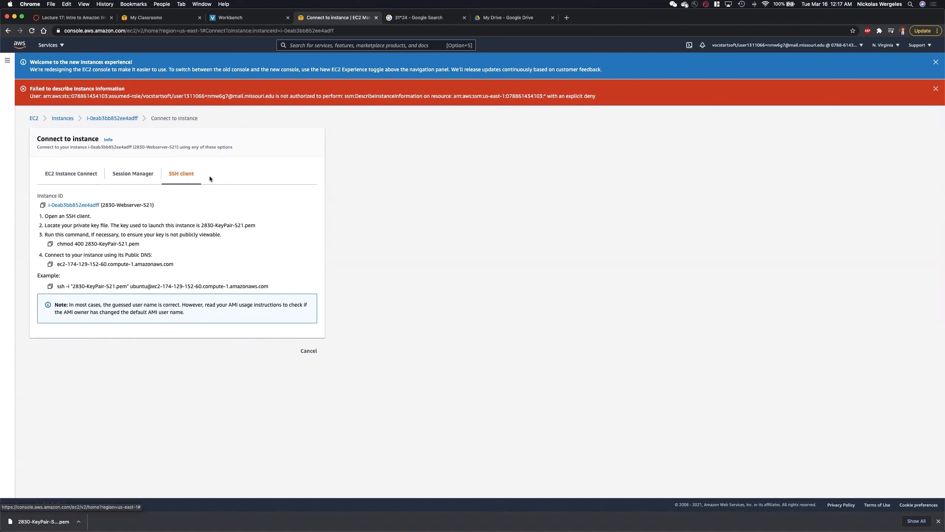
pyautogui.click(85, 173)
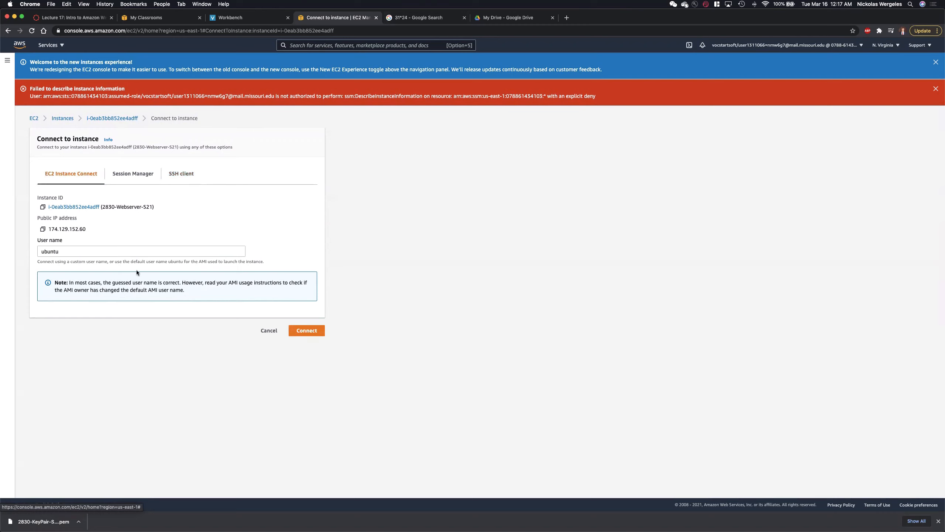
pyautogui.click(181, 175)
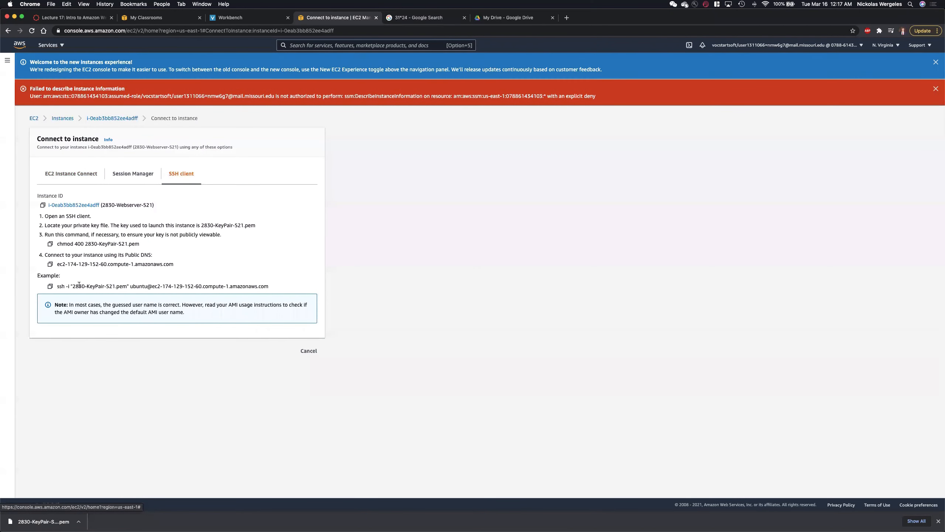
pyautogui.moveTo(57, 243); pyautogui.dragTo(141, 244)
pyautogui.moveTo(57, 286); pyautogui.dragTo(274, 283)
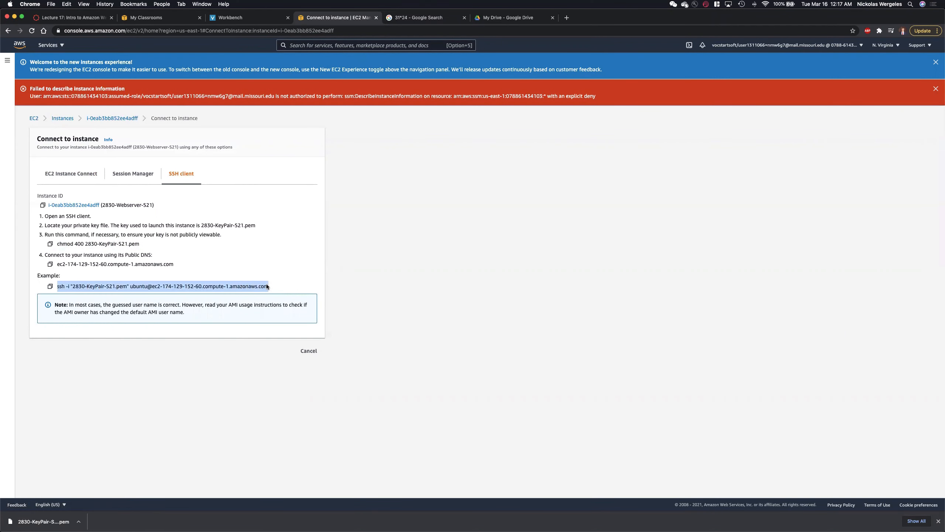
pyautogui.tripleClick(246, 285)
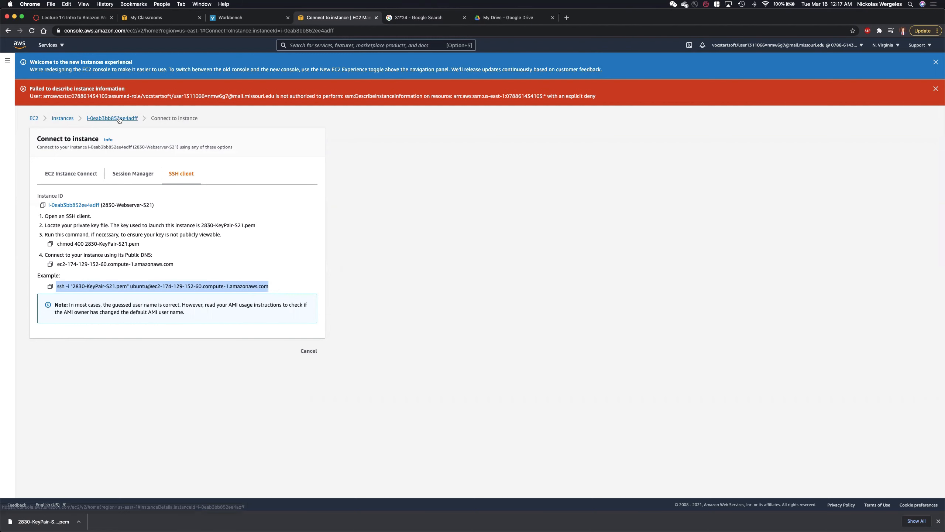
# Step: Return to the EC2 dashboard and open the list of running instances
pyautogui.click(35, 119)
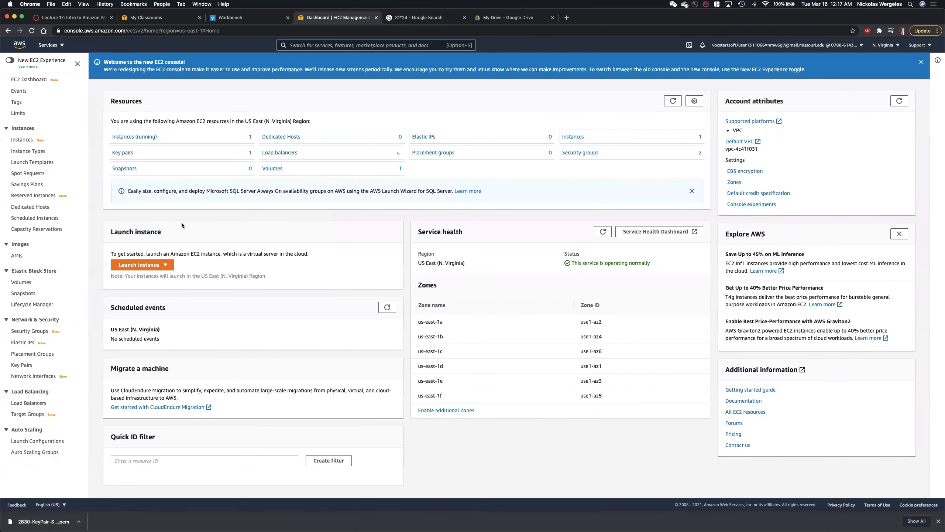
pyautogui.click(137, 138)
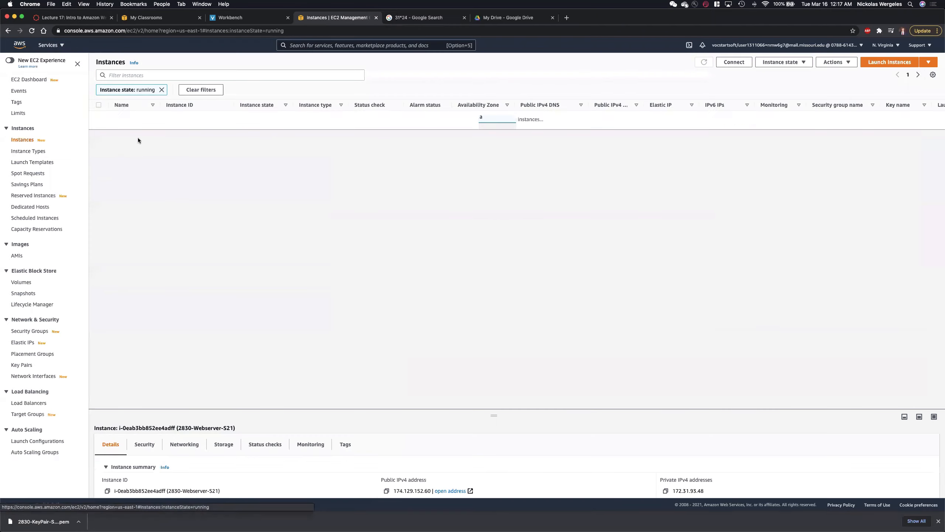